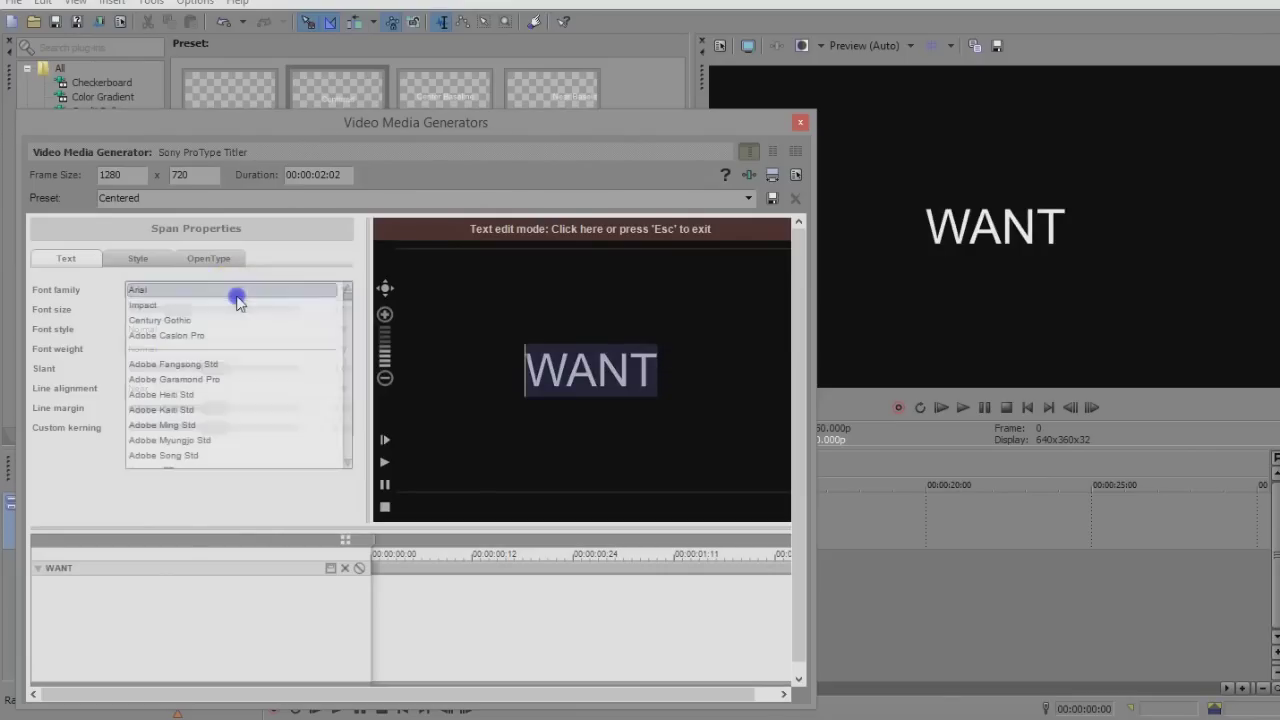
- Set the WANT title's font to Impact and finish editing its text
click(191, 304)
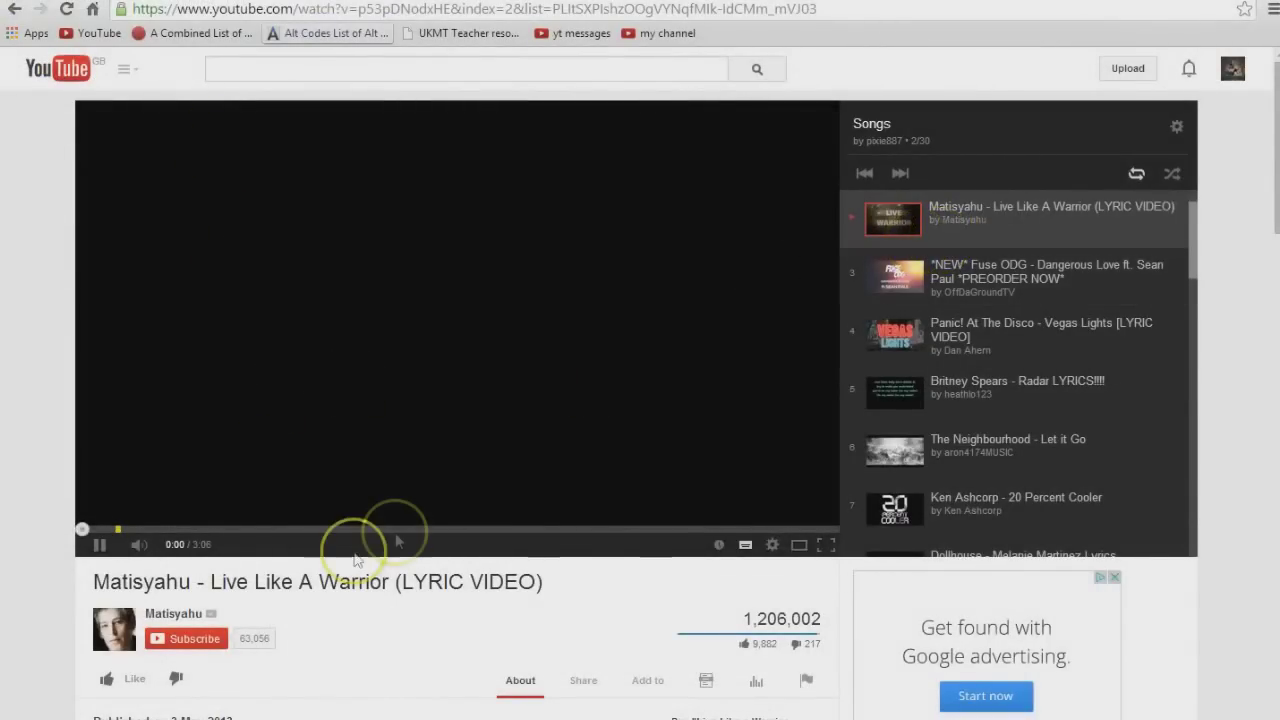
click(66, 9)
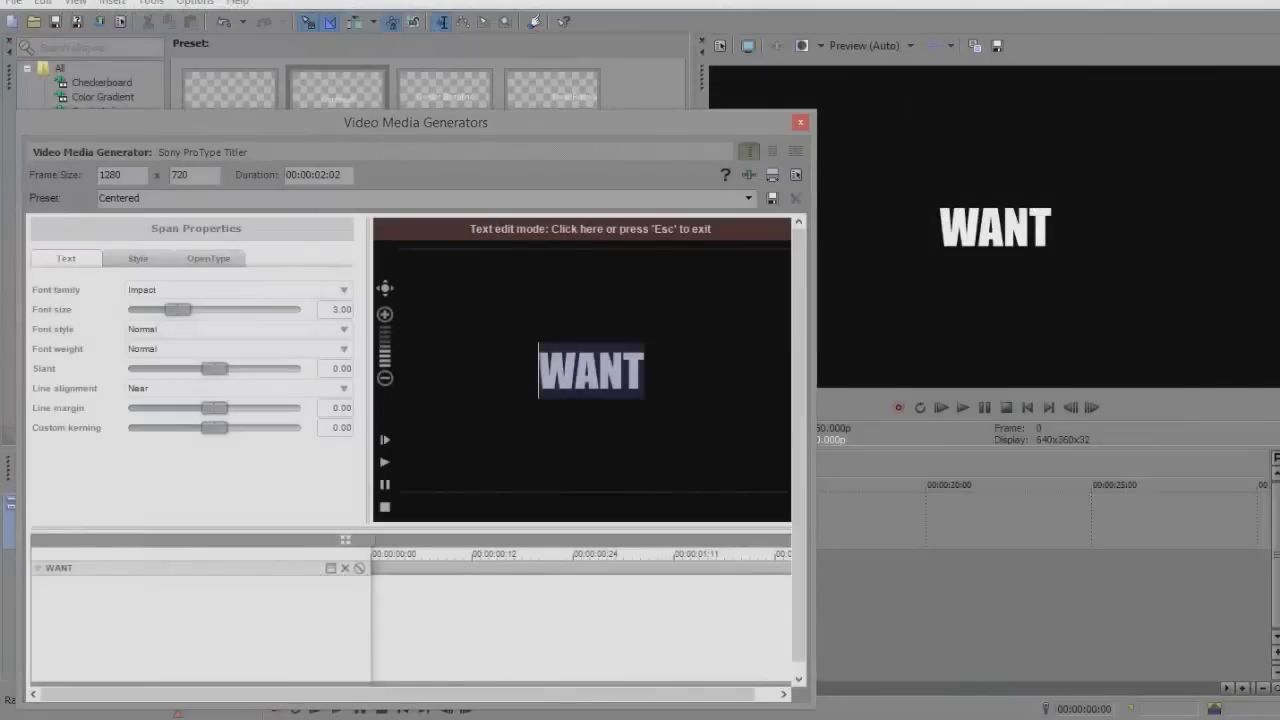
click(613, 228)
- Enlarge the WANT text block to a scale of about 4.58 and move its centre point to the base of the letters
drag(684, 376, 687, 458)
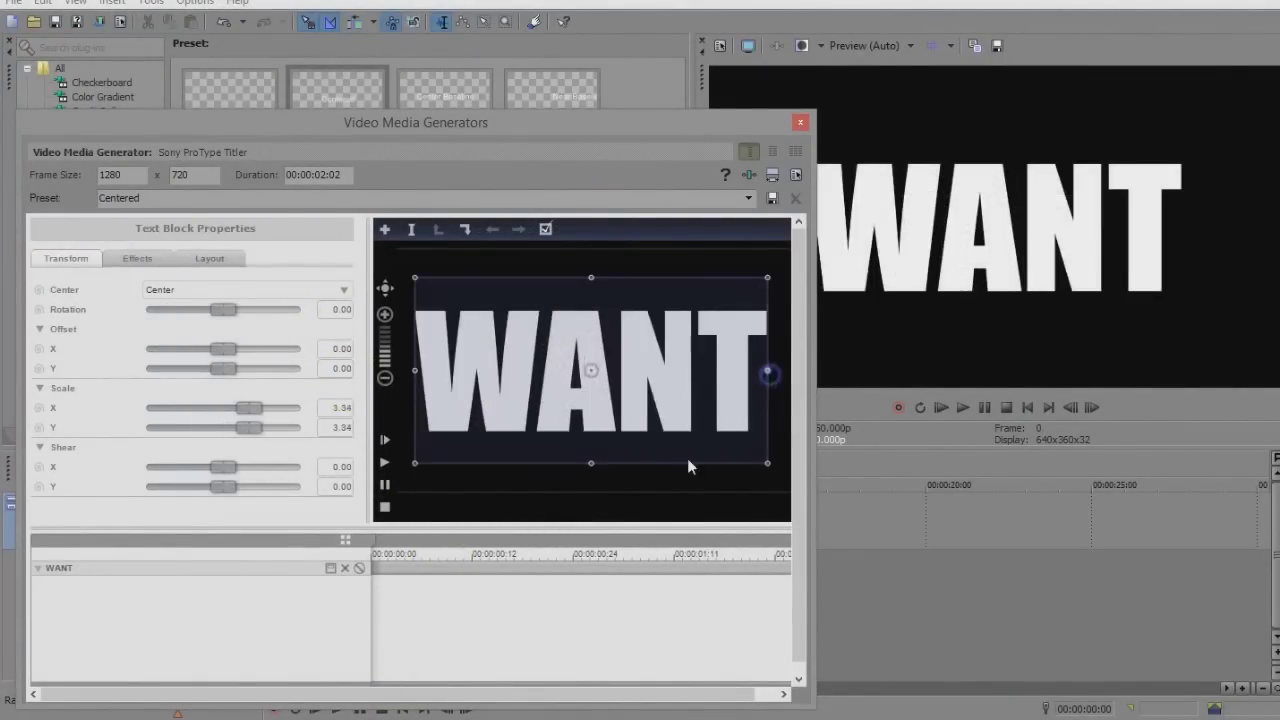
click(677, 491)
click(697, 436)
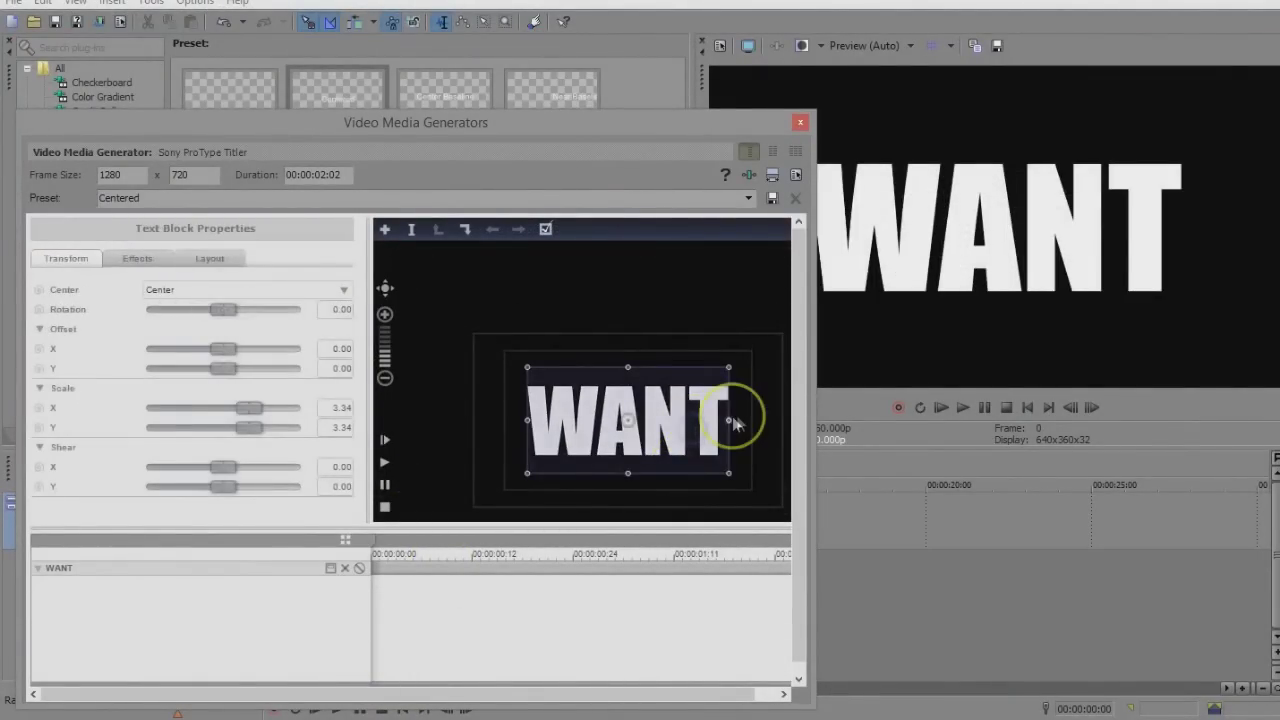
drag(734, 420, 766, 426)
click(668, 290)
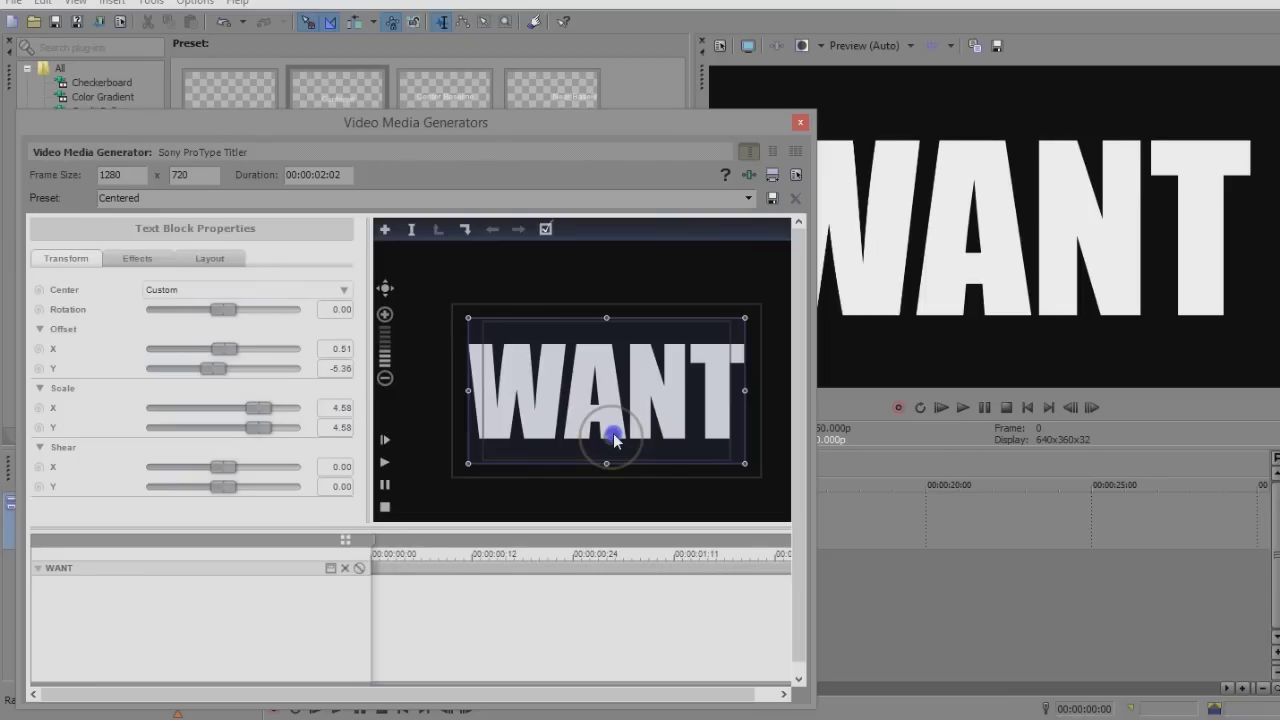
- Animate the vertical scale of the WANT text, with a starting keyframe value of 0
click(39, 427)
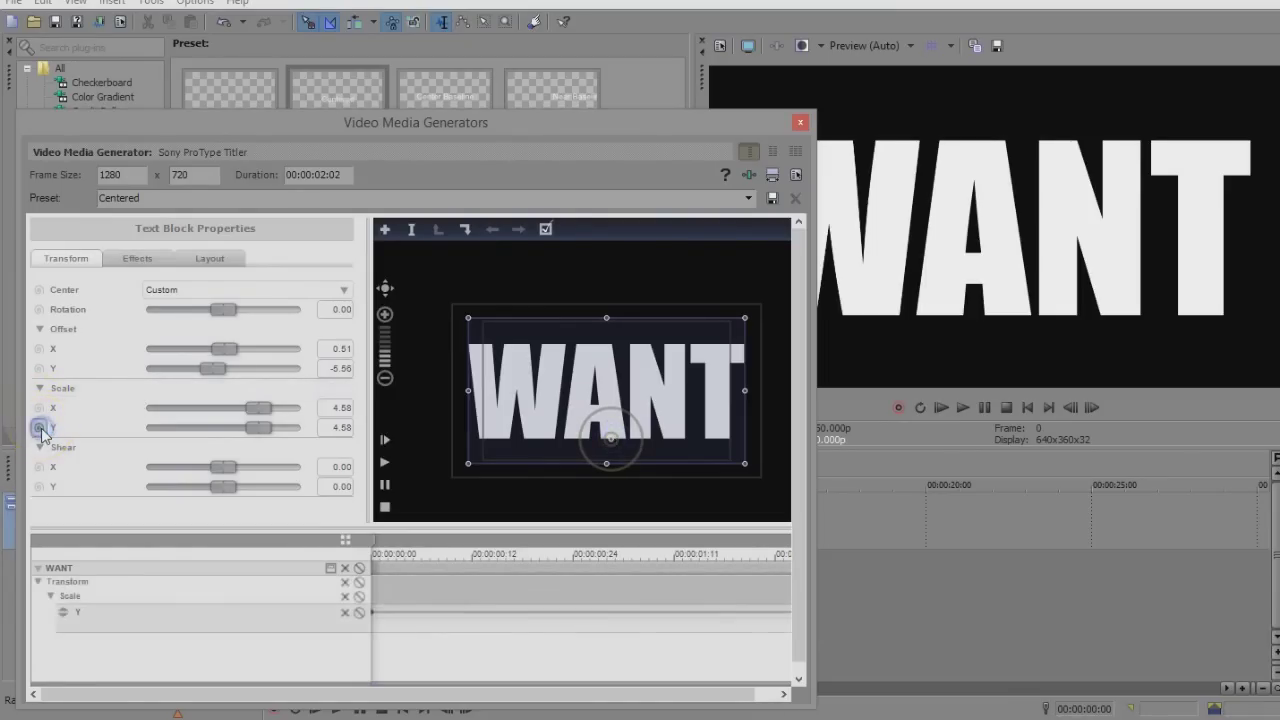
right_click(374, 614)
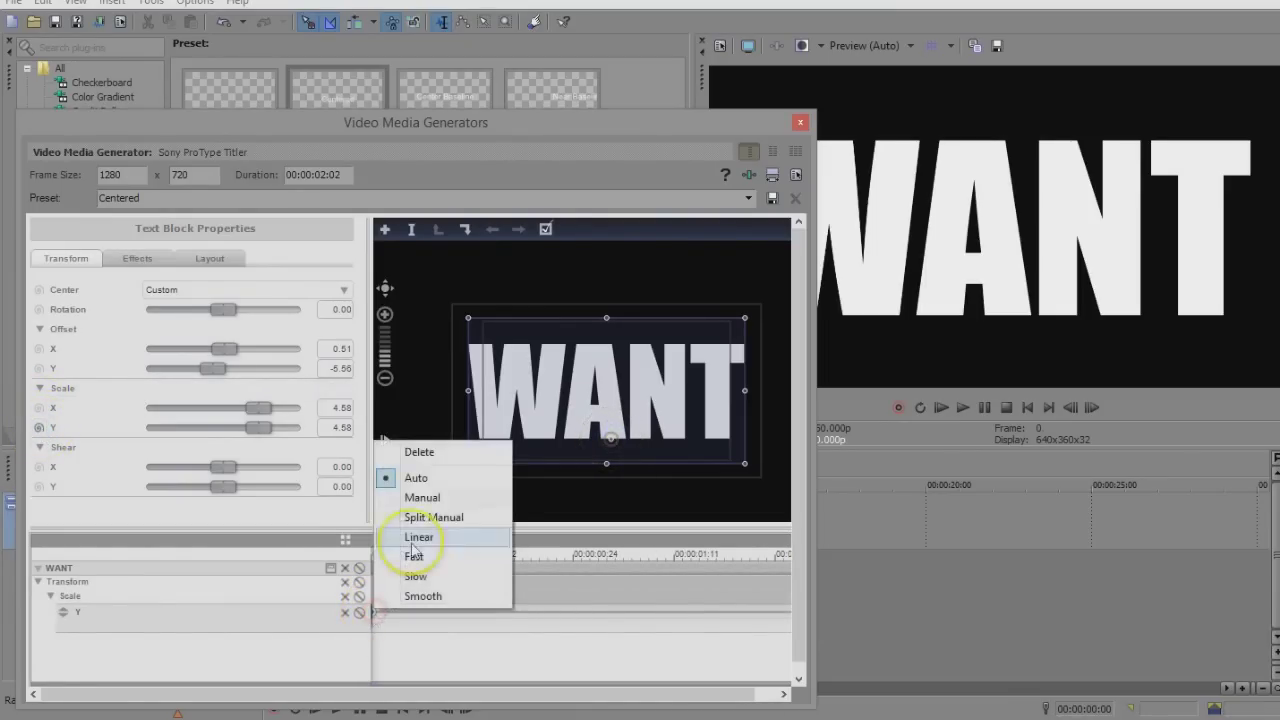
click(414, 494)
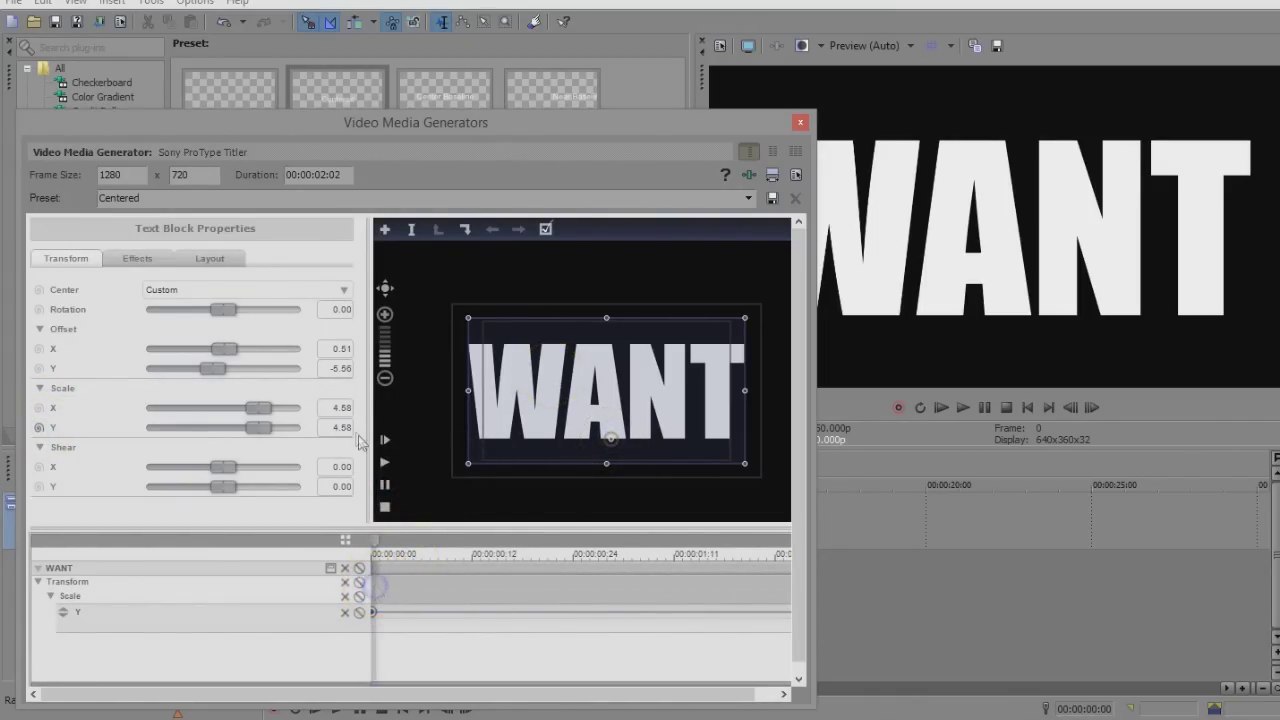
click(347, 447)
click(346, 427)
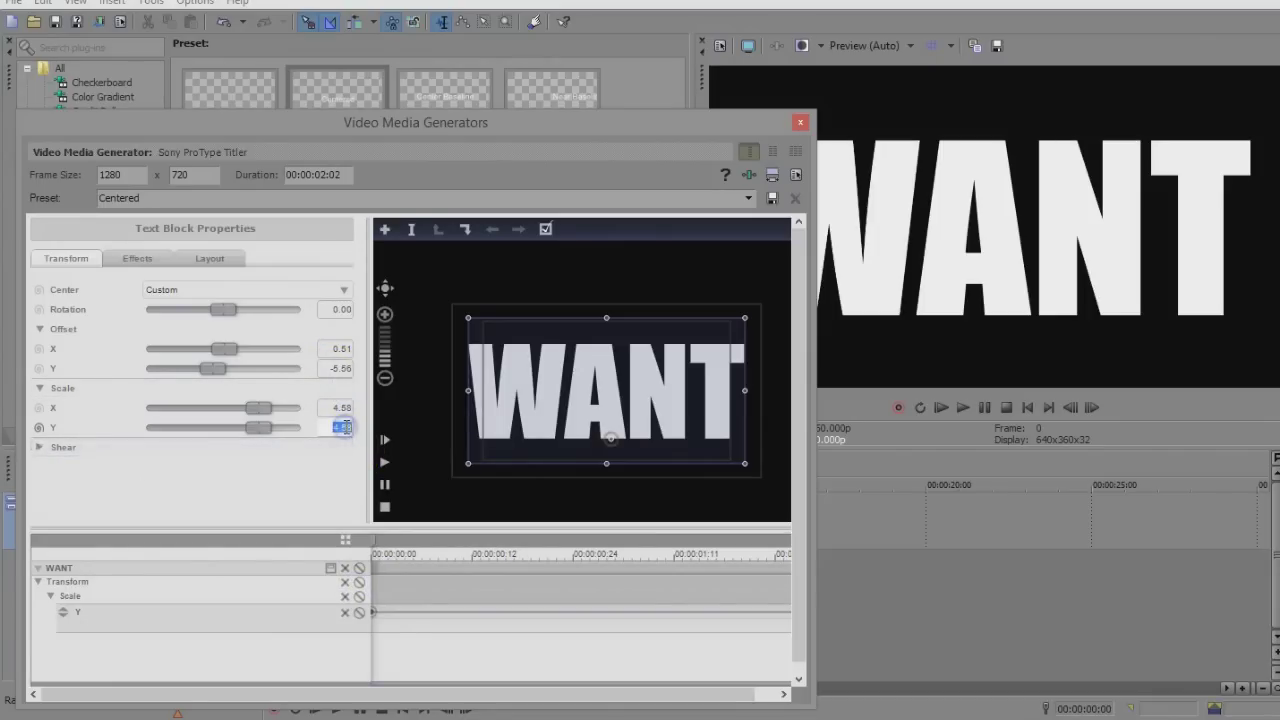
text(0)
key(Return)
- Add a vertical scale keyframe of 5 at 00:00:00:05
click(414, 594)
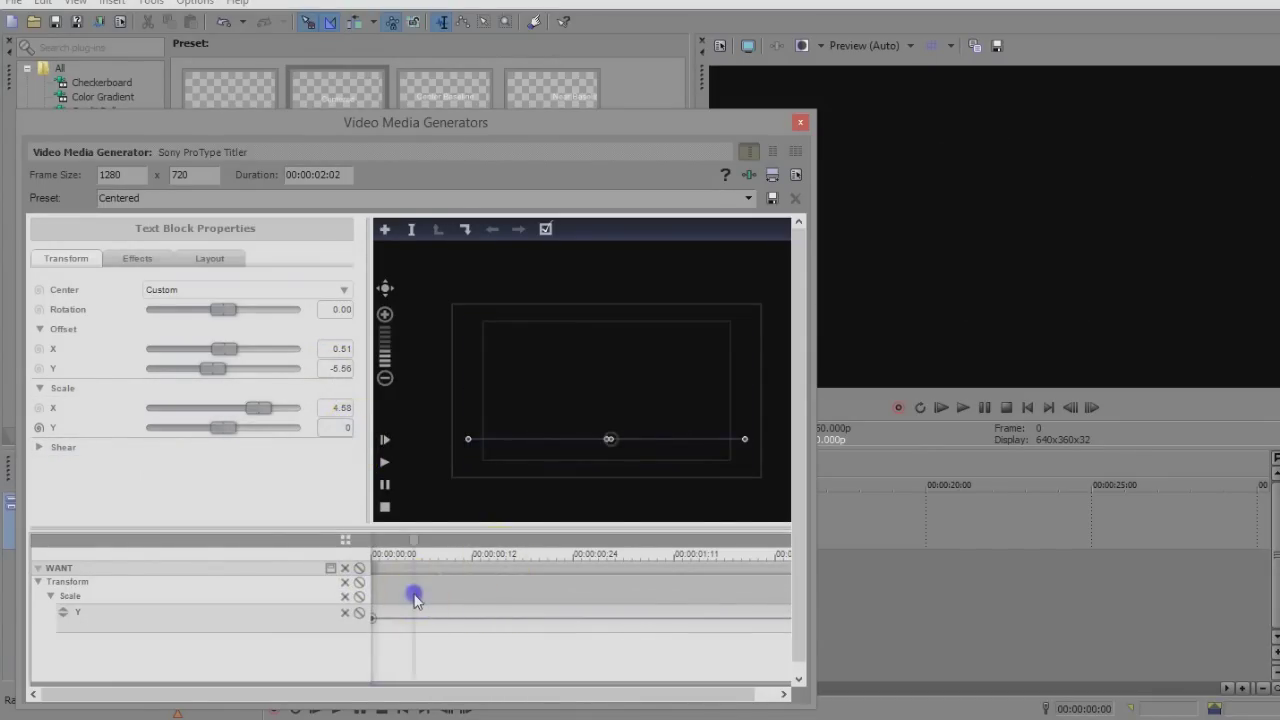
scroll(414, 594, up, 3)
click(409, 594)
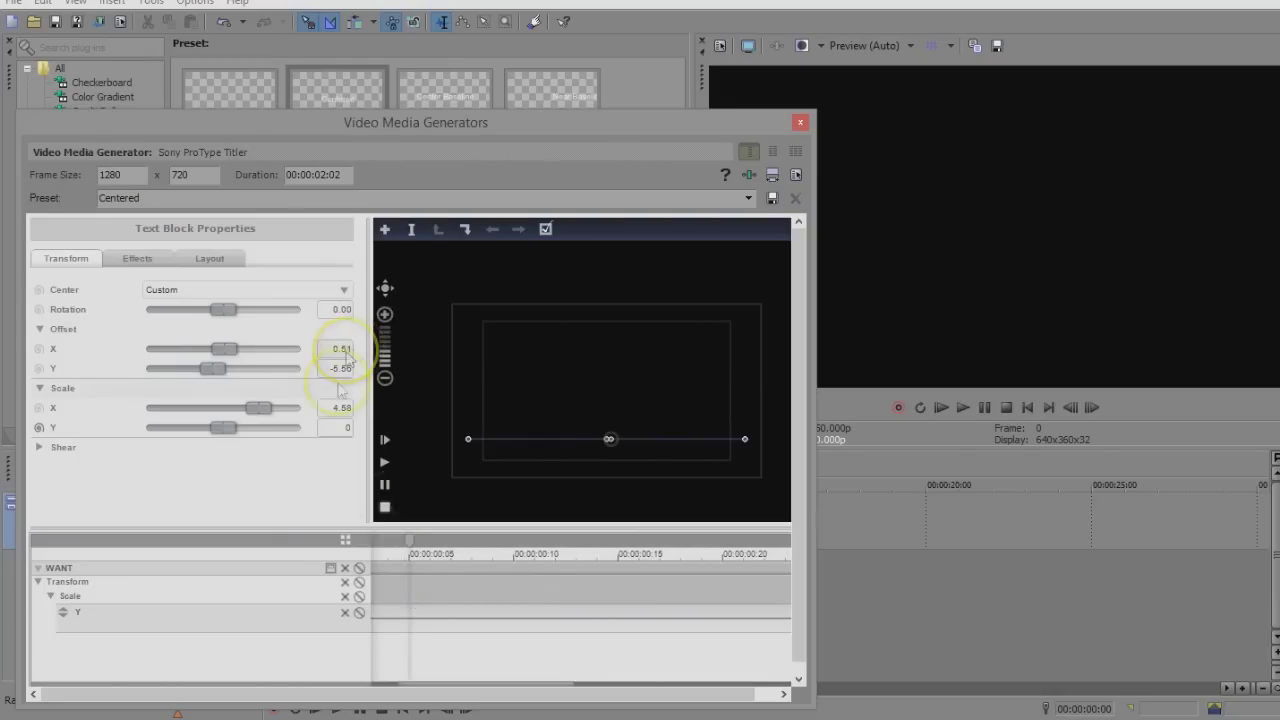
double_click(338, 428)
text(4.58)
key(Return)
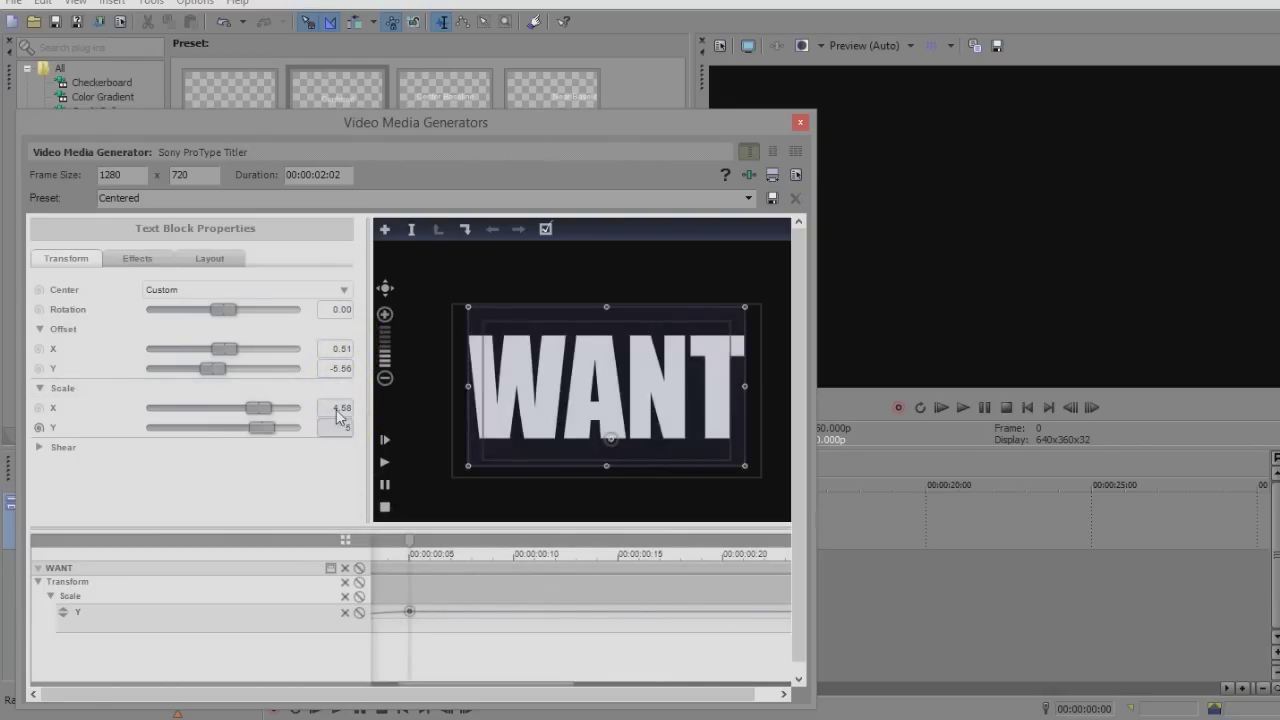
- Add a vertical scale keyframe of 4.5 at 00:00:00:10
click(527, 578)
double_click(341, 430)
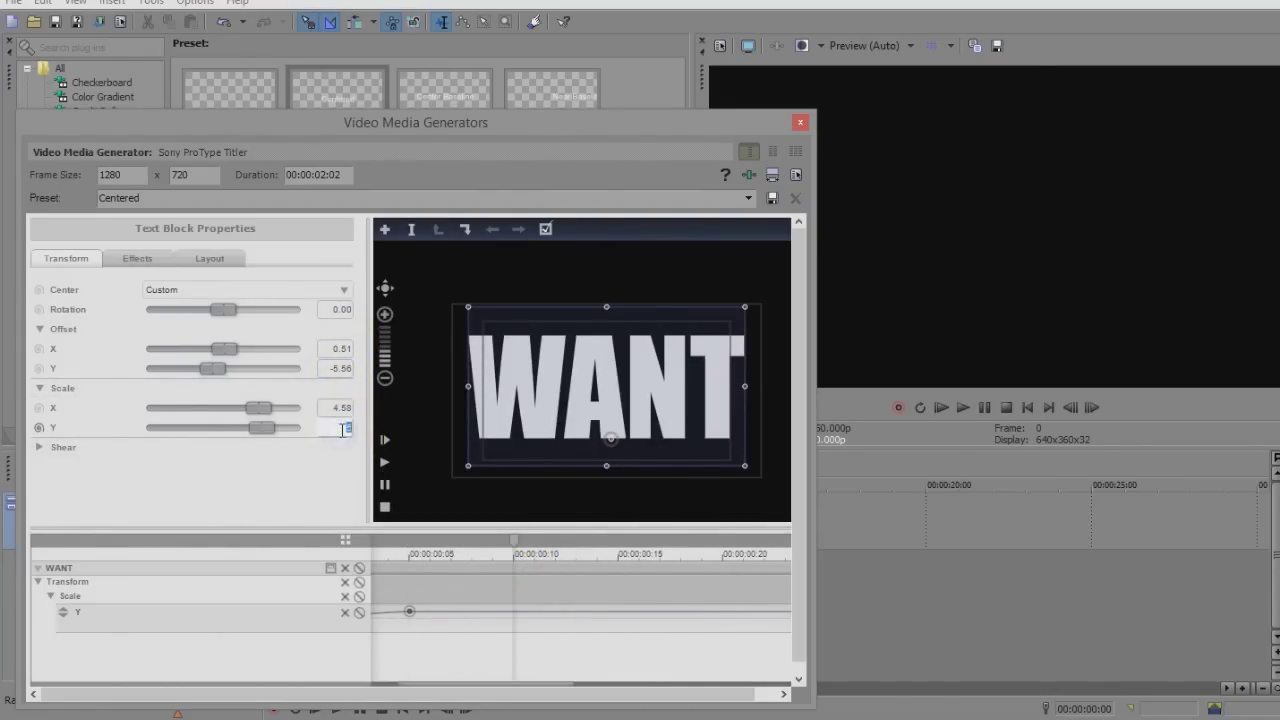
text(4.5)
key(Return)
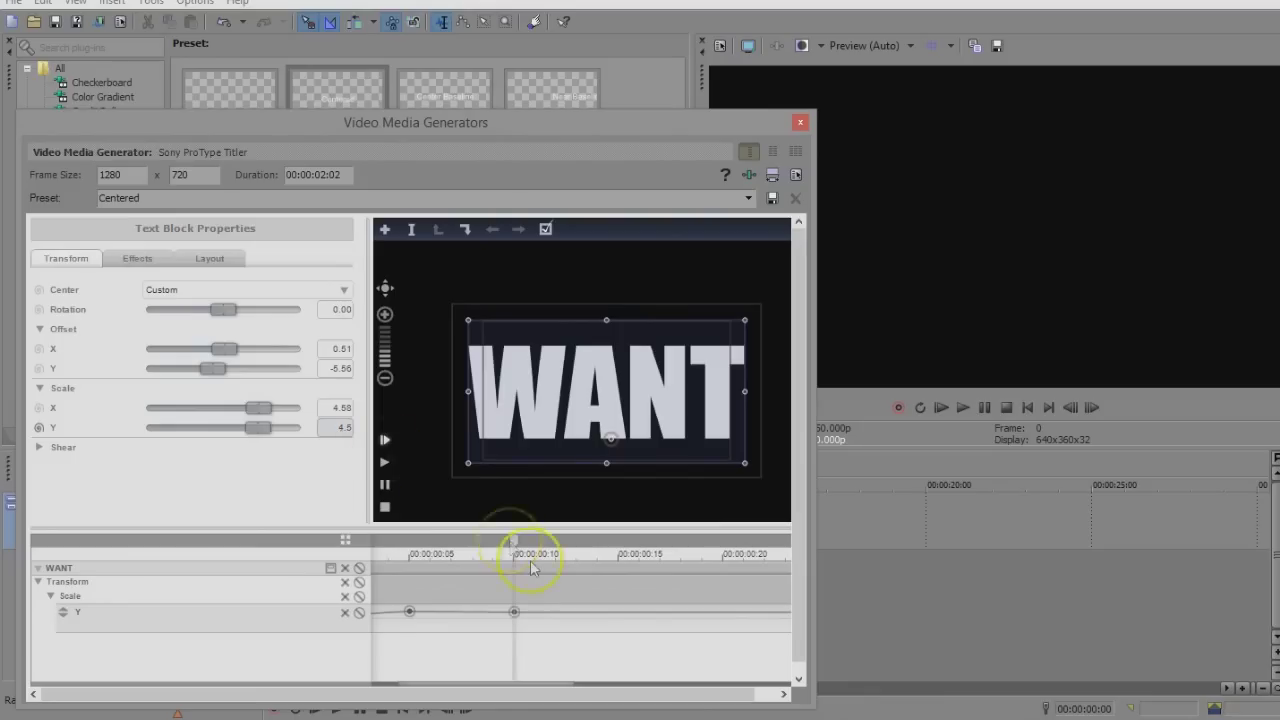
- Add a final vertical scale keyframe of 4.58 at about 00:00:00:13
click(577, 588)
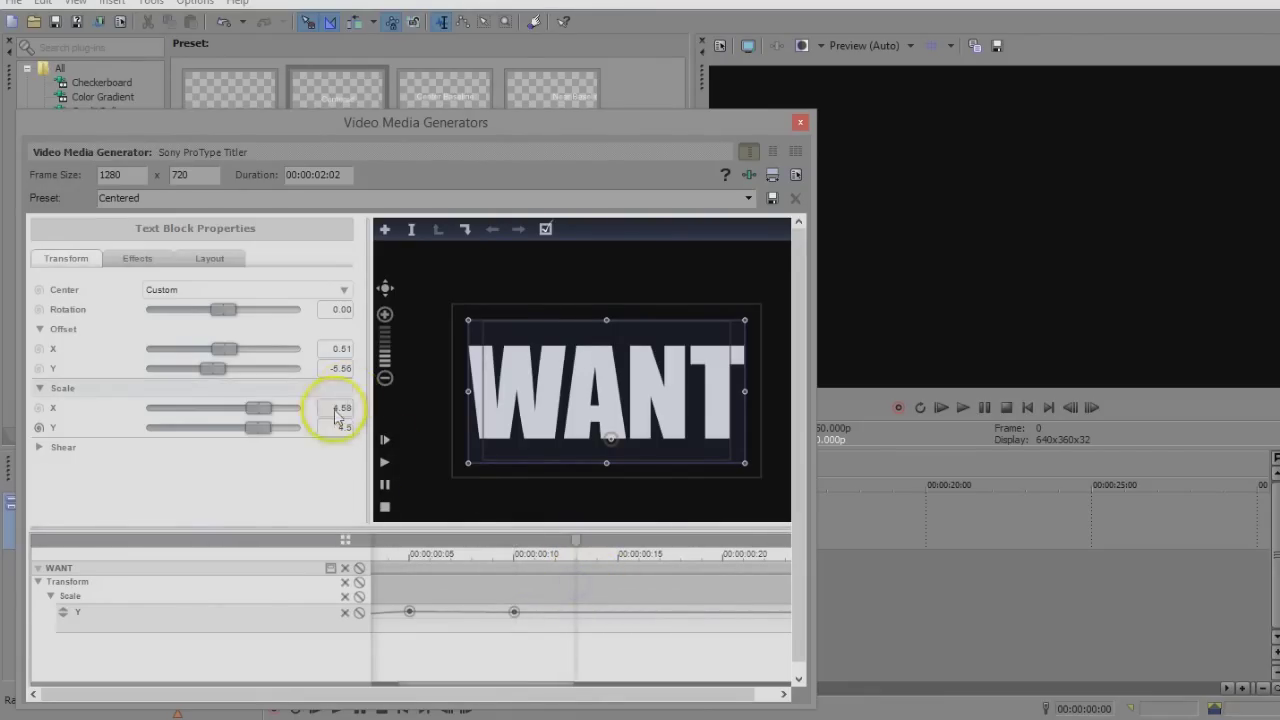
double_click(341, 430)
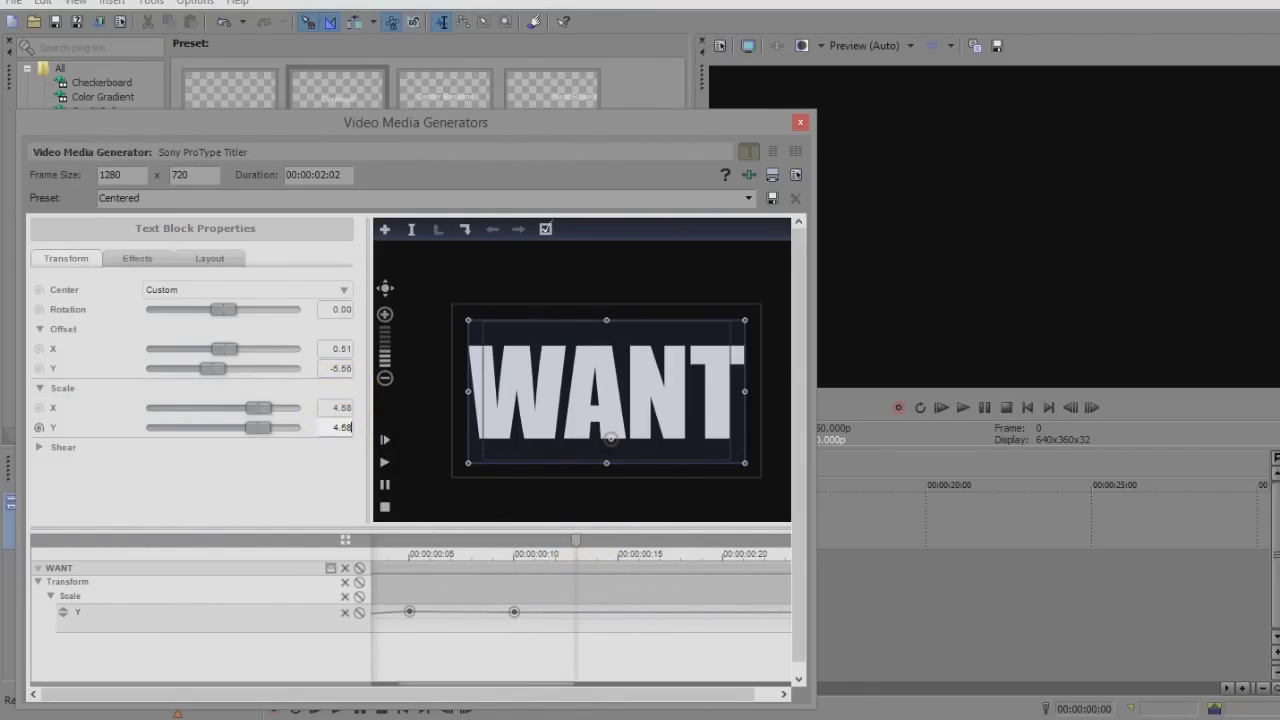
text(4.58)
key(Return)
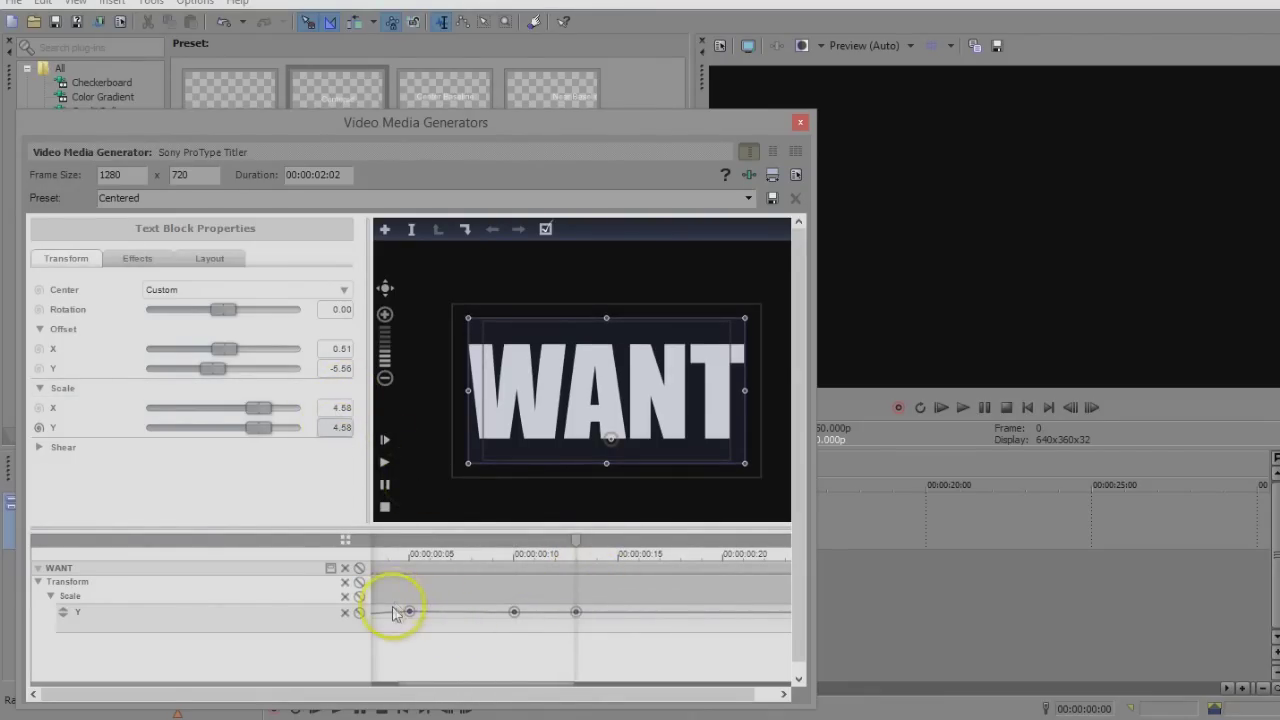
- Close the title generator and play back the WANT animation from the start
click(800, 122)
click(962, 407)
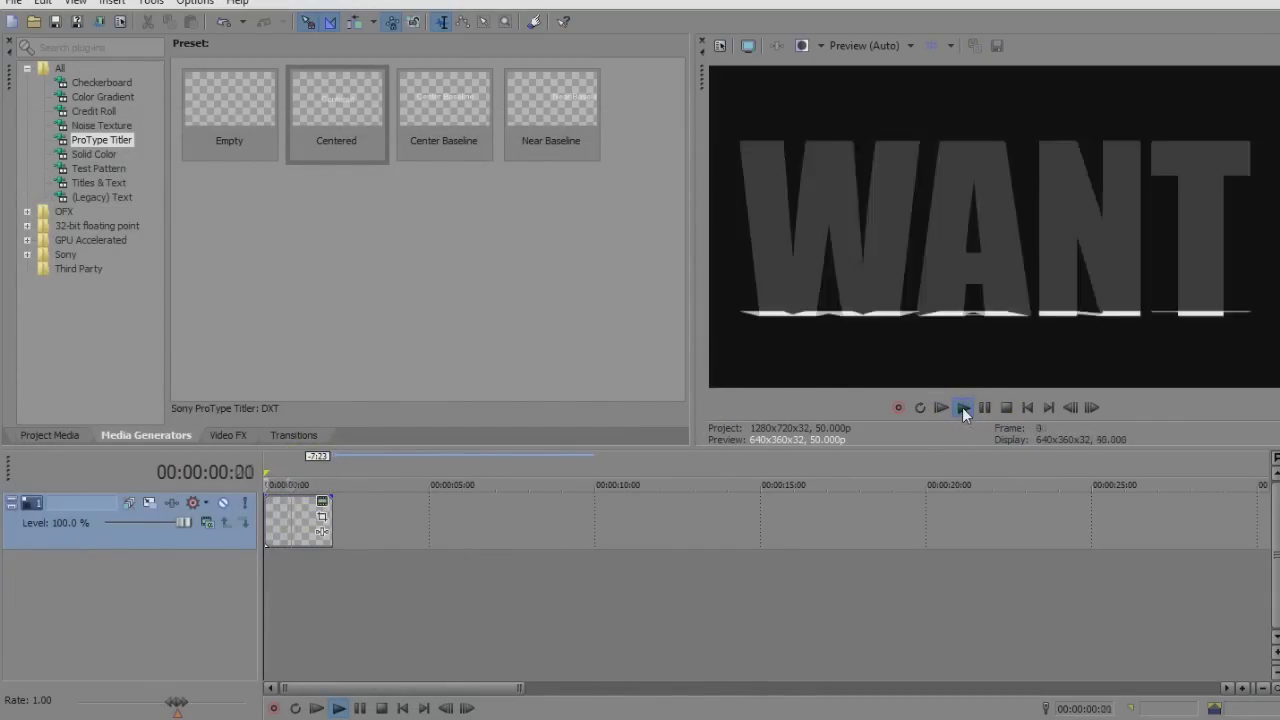
click(1006, 407)
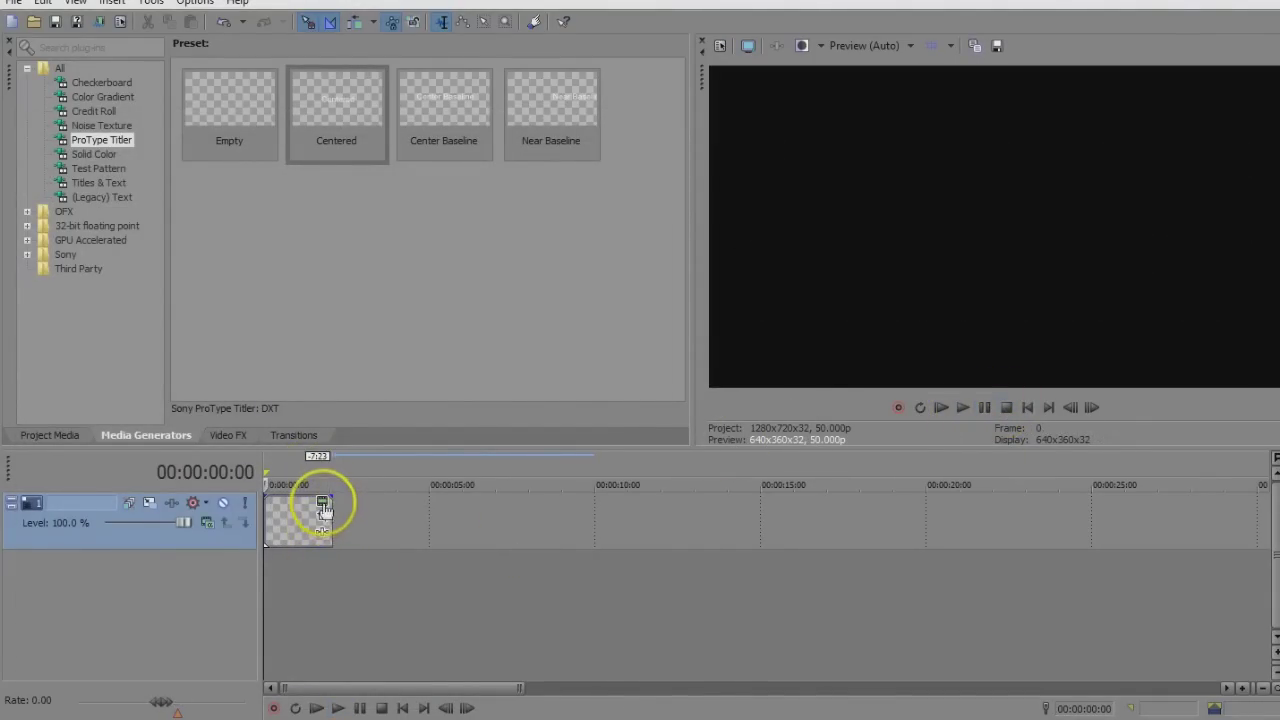
- Set the WANT track's compositing mode to 3D Source Alpha and insert a new video track above it
click(208, 520)
click(294, 263)
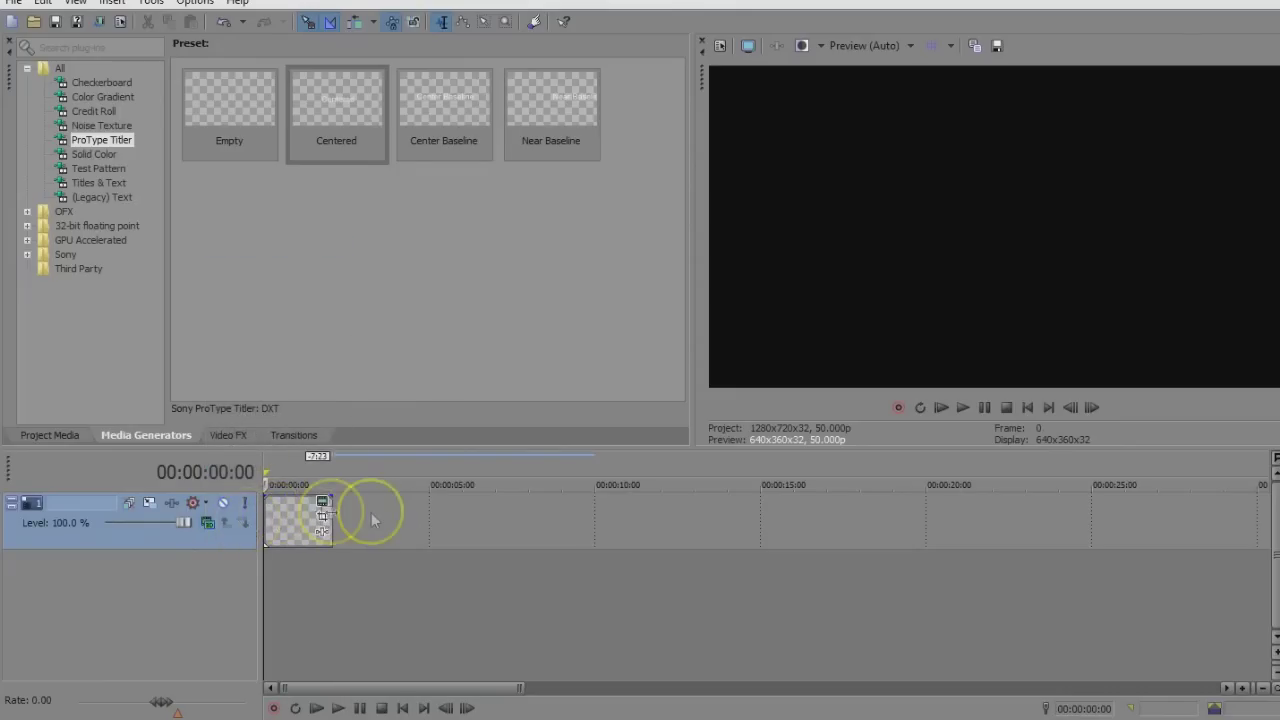
right_click(372, 518)
click(423, 543)
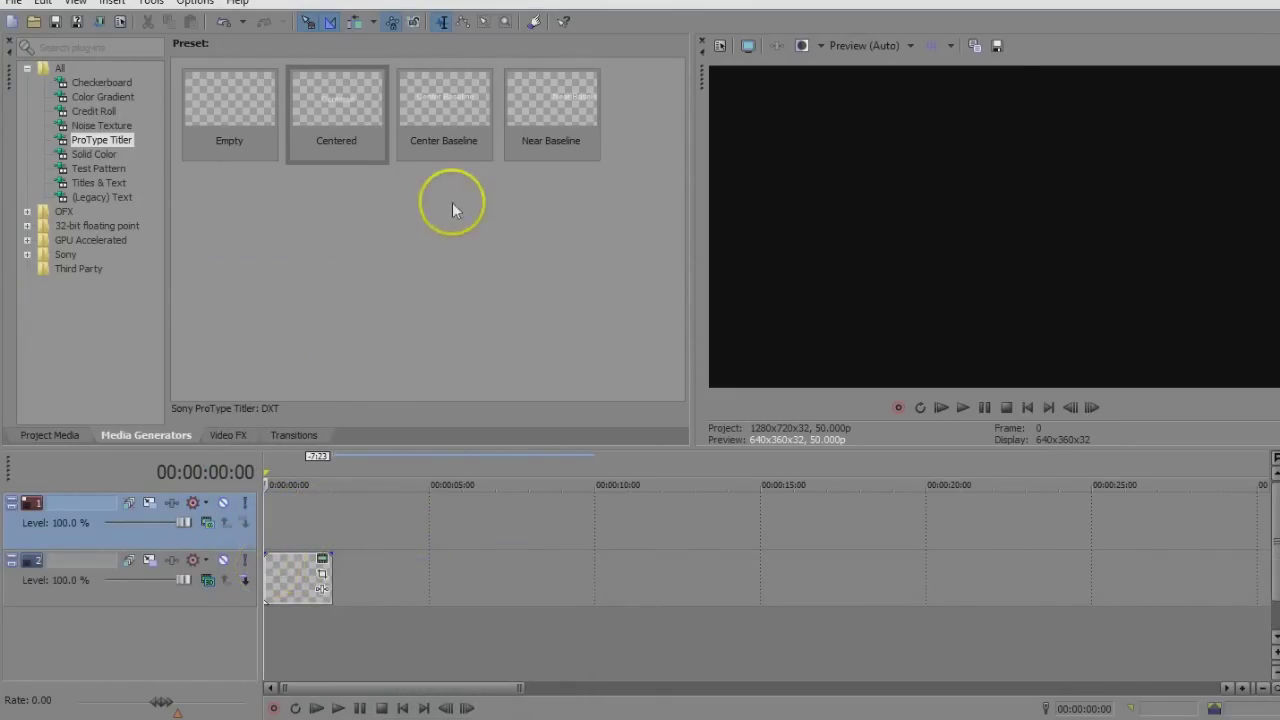
- Copy the WANT title event and paste it at the start of the new upper track
drag(338, 110, 317, 403)
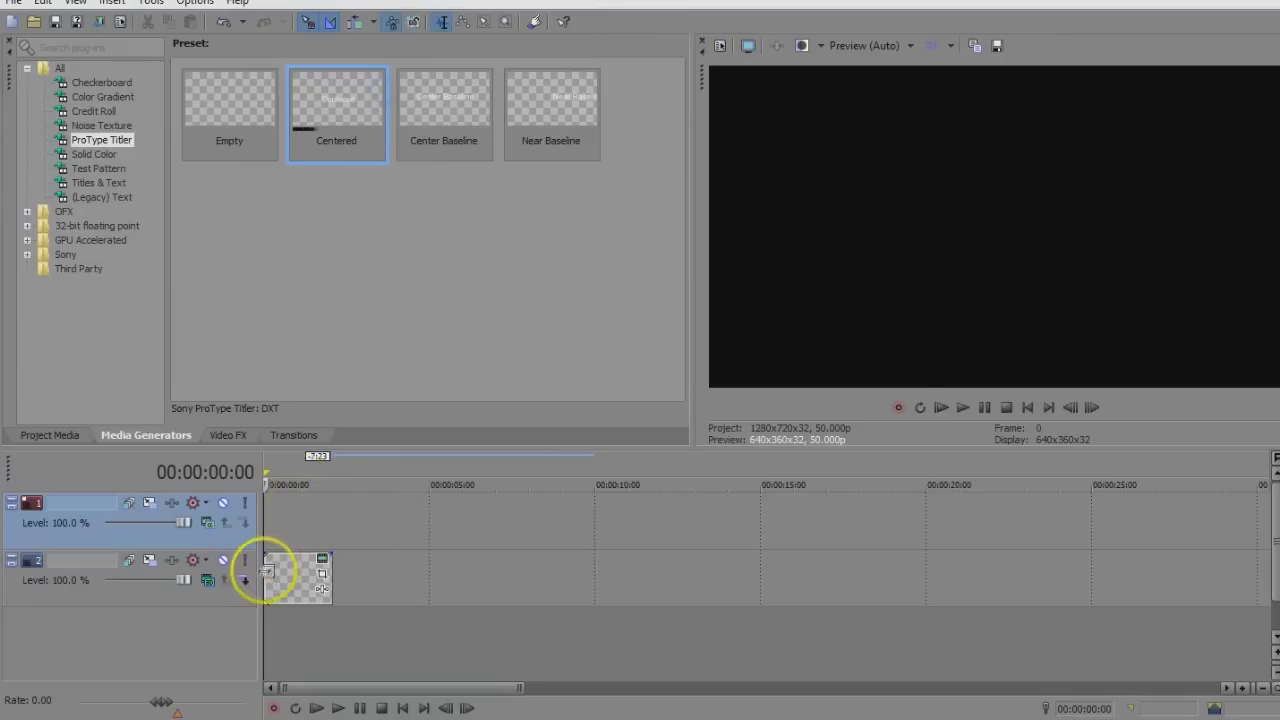
right_click(267, 572)
click(315, 295)
right_click(283, 526)
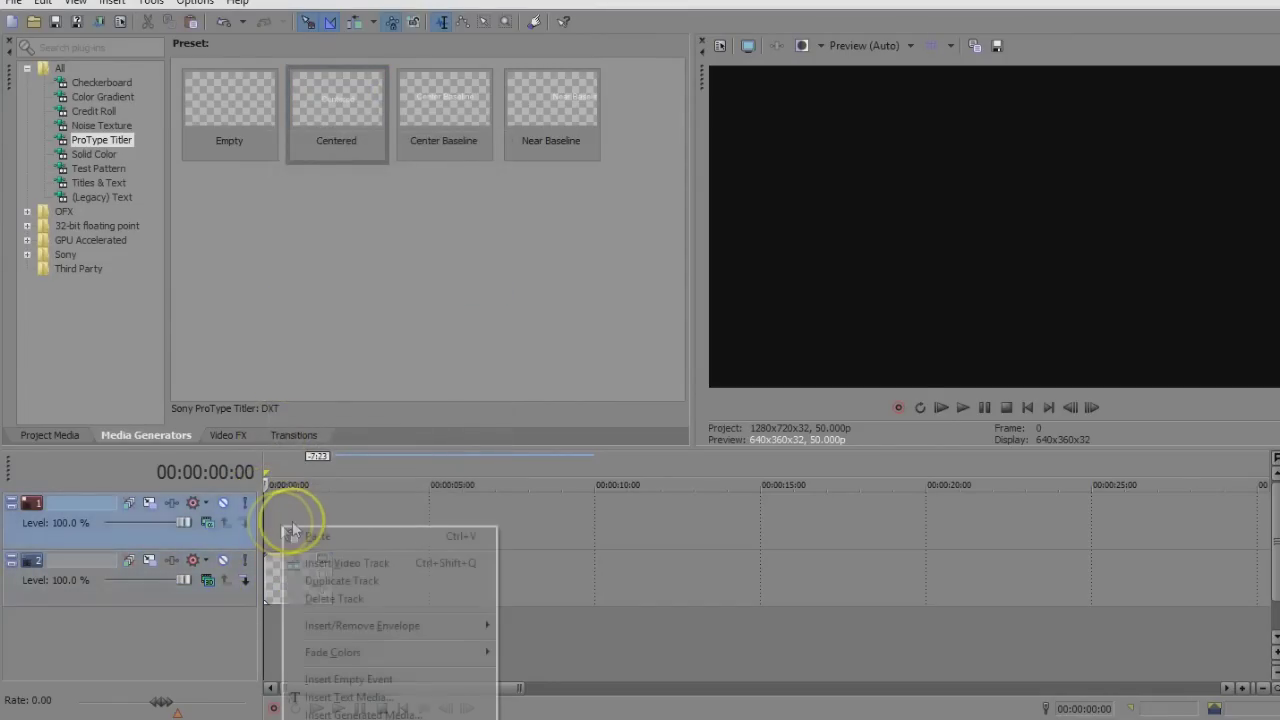
click(317, 536)
click(749, 309)
- Replace the text of the copied title on the upper track with THIS? and close the title generator
click(290, 520)
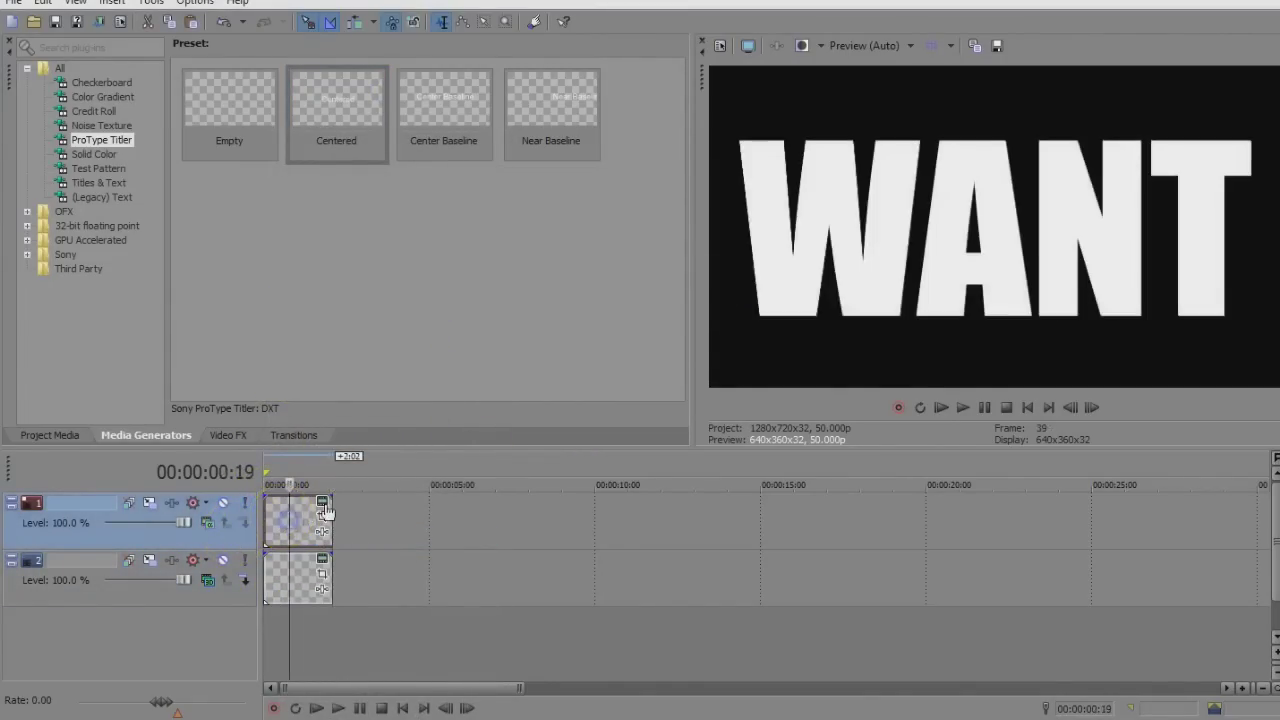
click(324, 505)
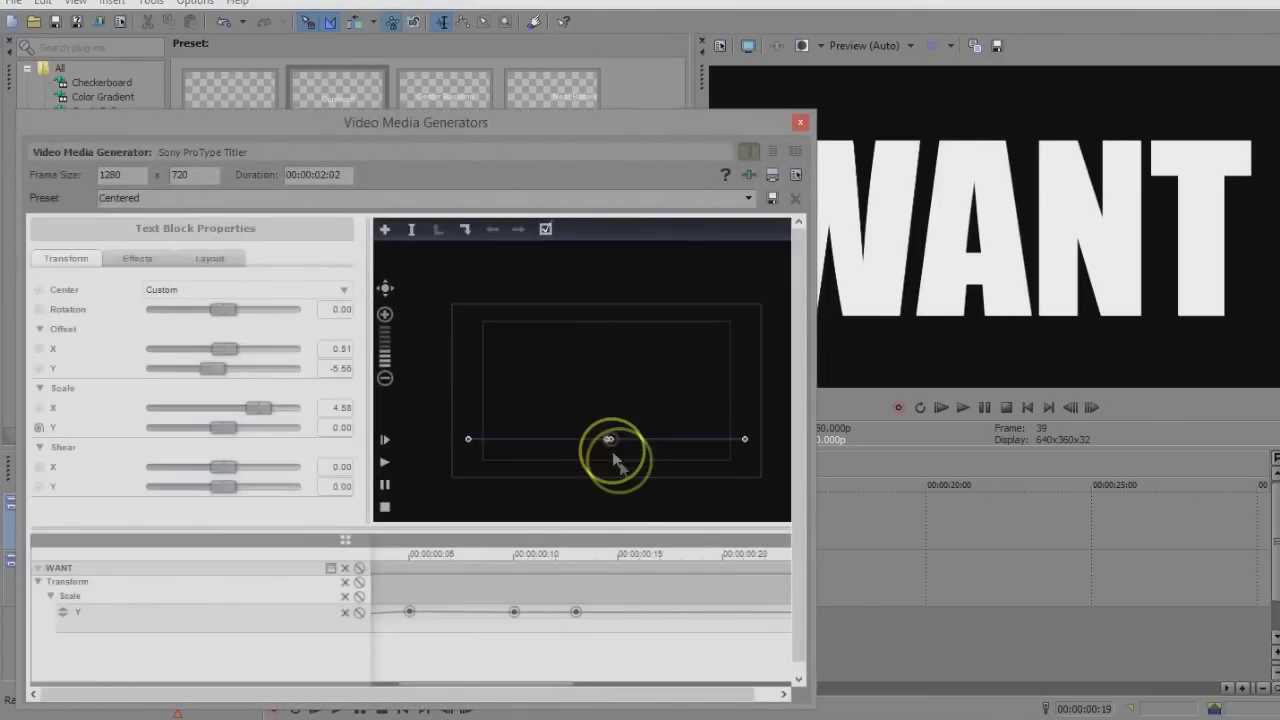
drag(615, 460, 615, 460)
click(418, 605)
click(411, 229)
click(657, 391)
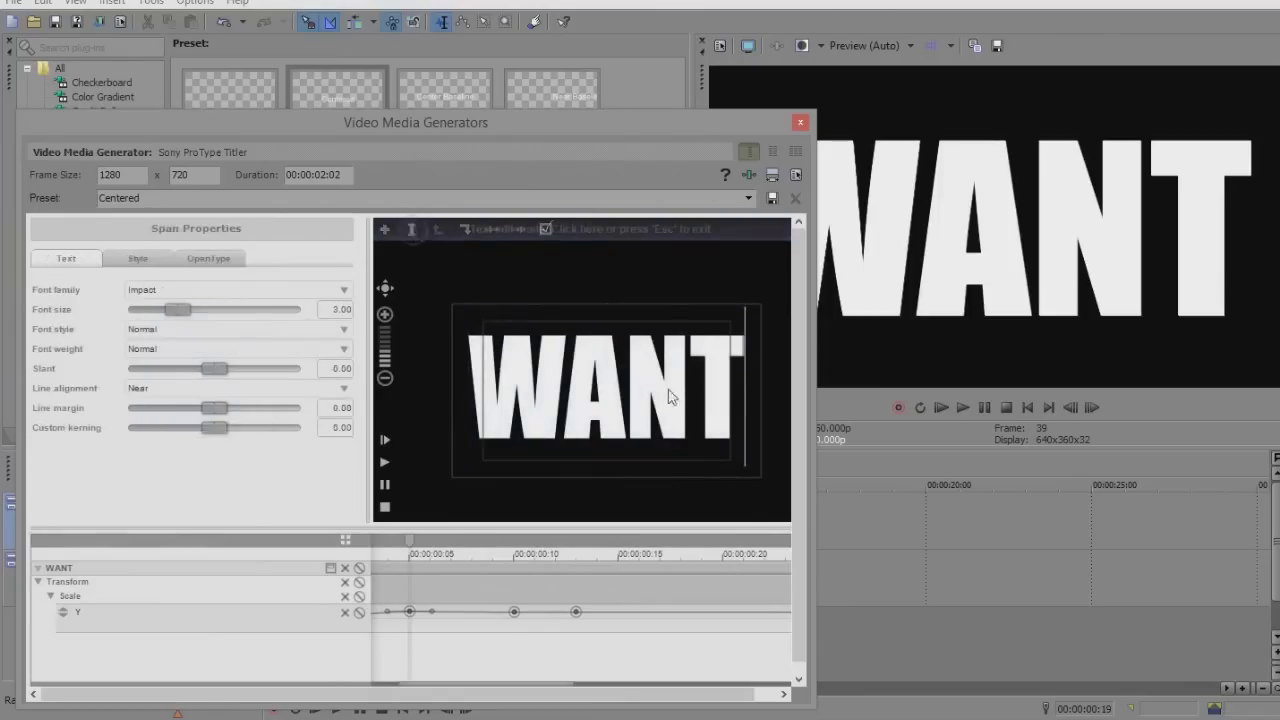
drag(737, 380, 487, 395)
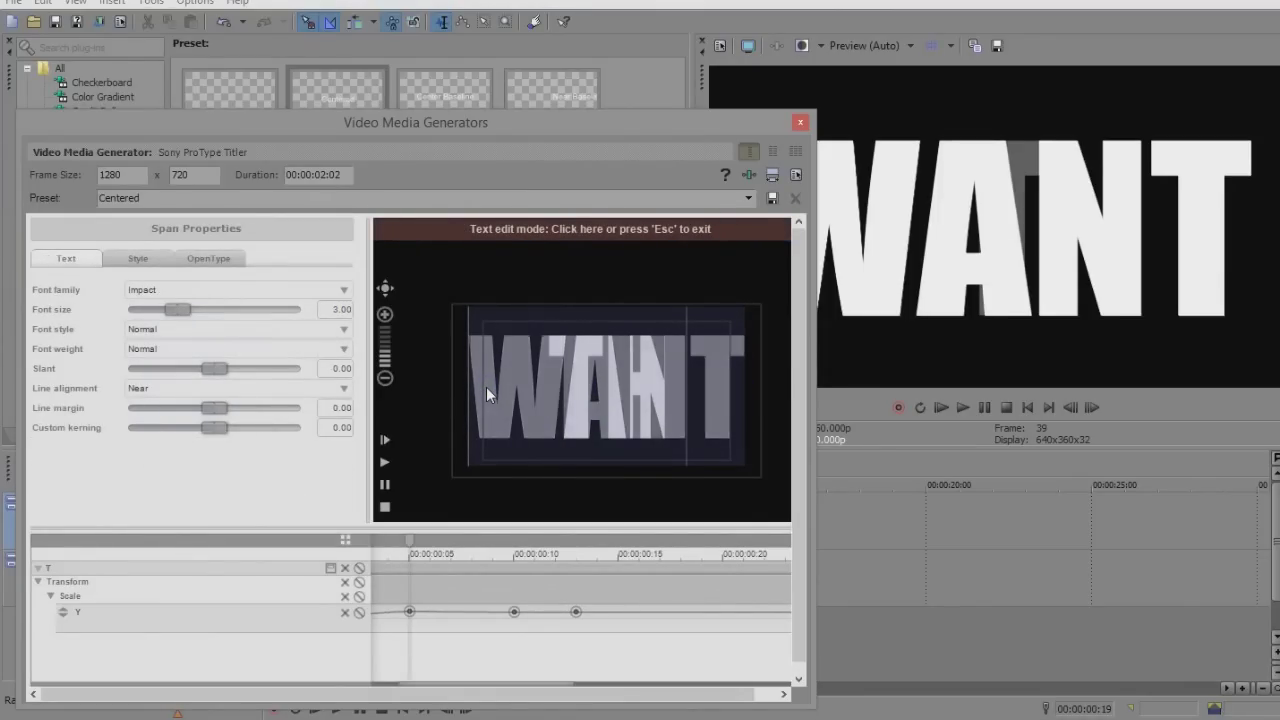
text(THIS?)
click(958, 148)
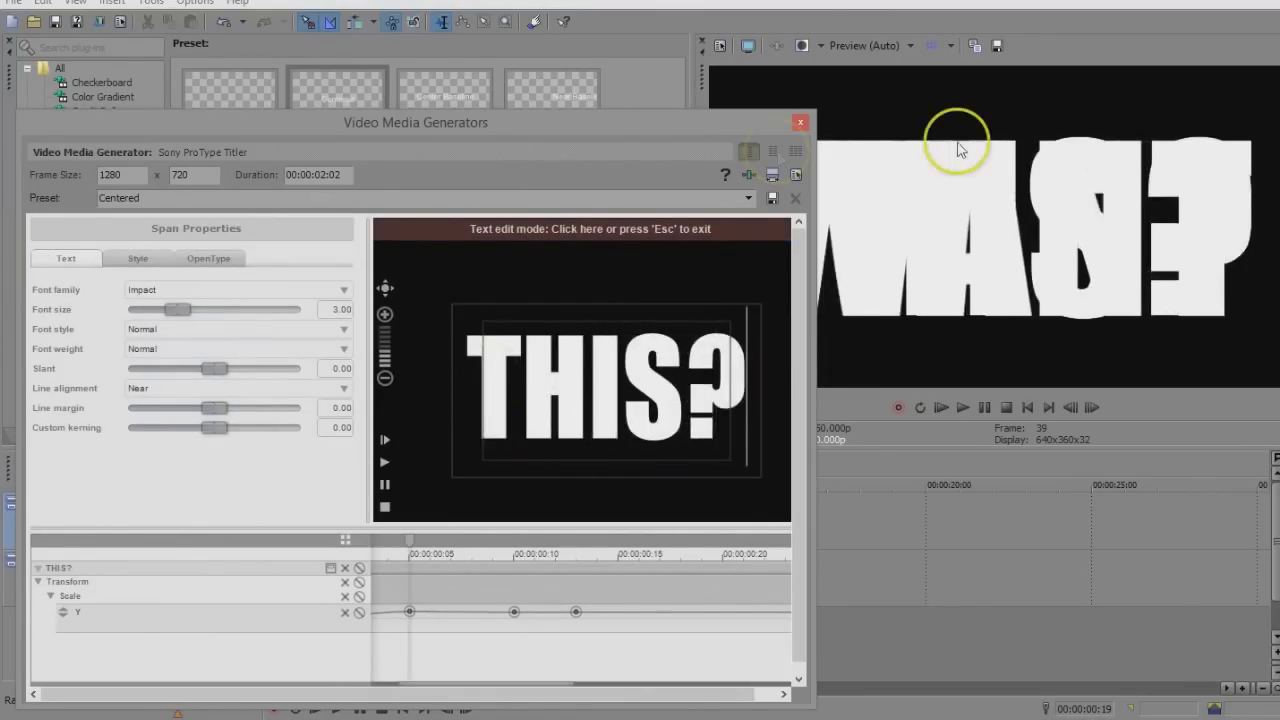
click(800, 124)
- Set the upper track's compositing mode to 3D Source Alpha
click(425, 545)
click(266, 530)
click(210, 524)
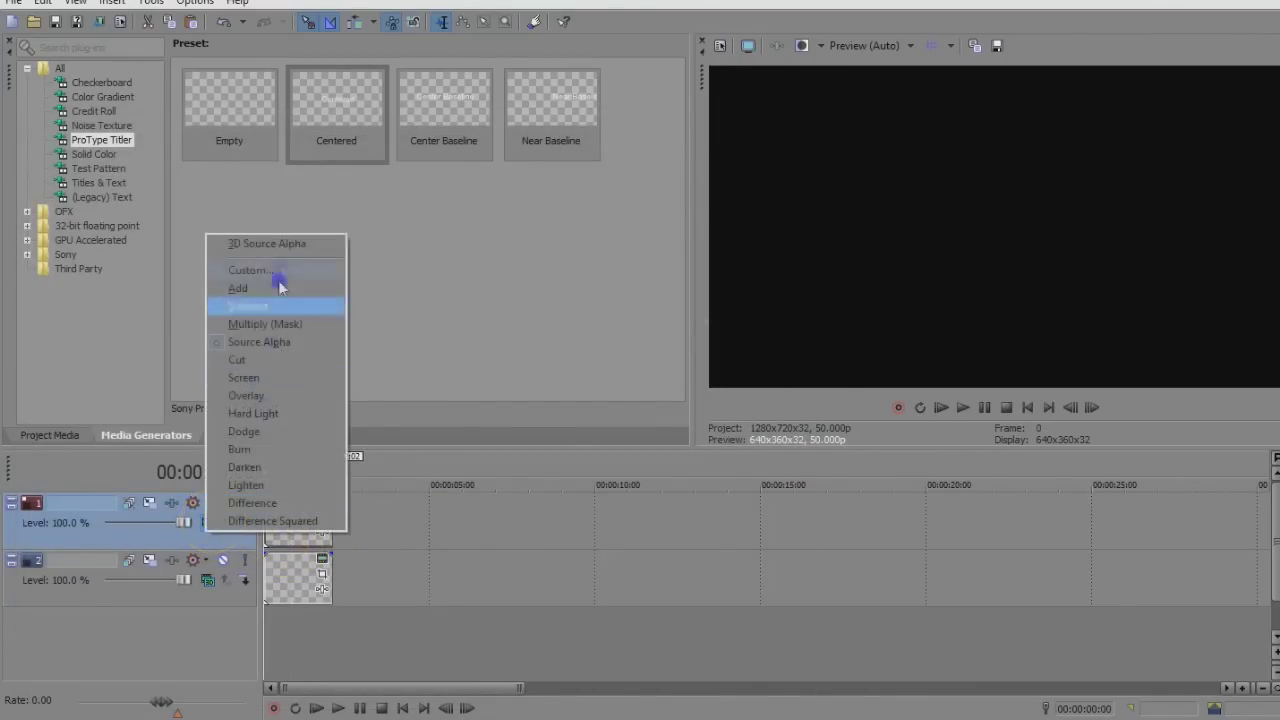
click(281, 246)
click(207, 522)
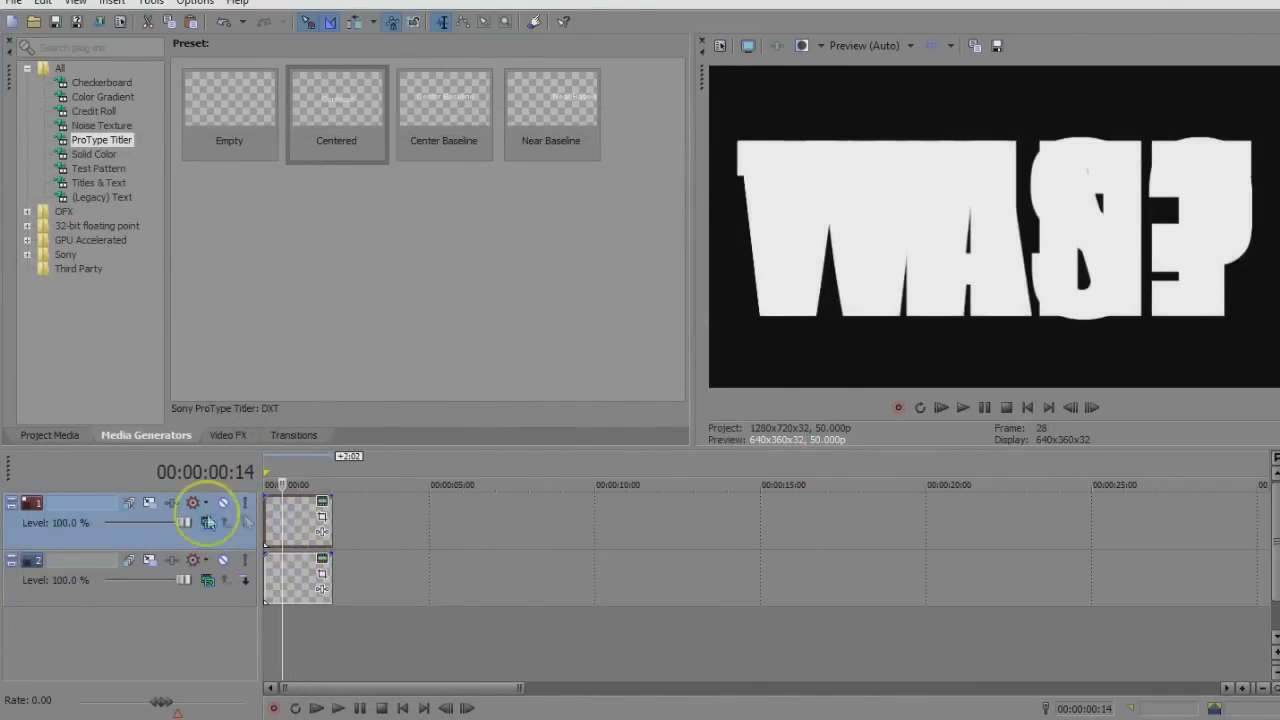
- In the upper track's Track Motion, set the Z rotation to 180 degrees at 00:00:00:12
click(149, 504)
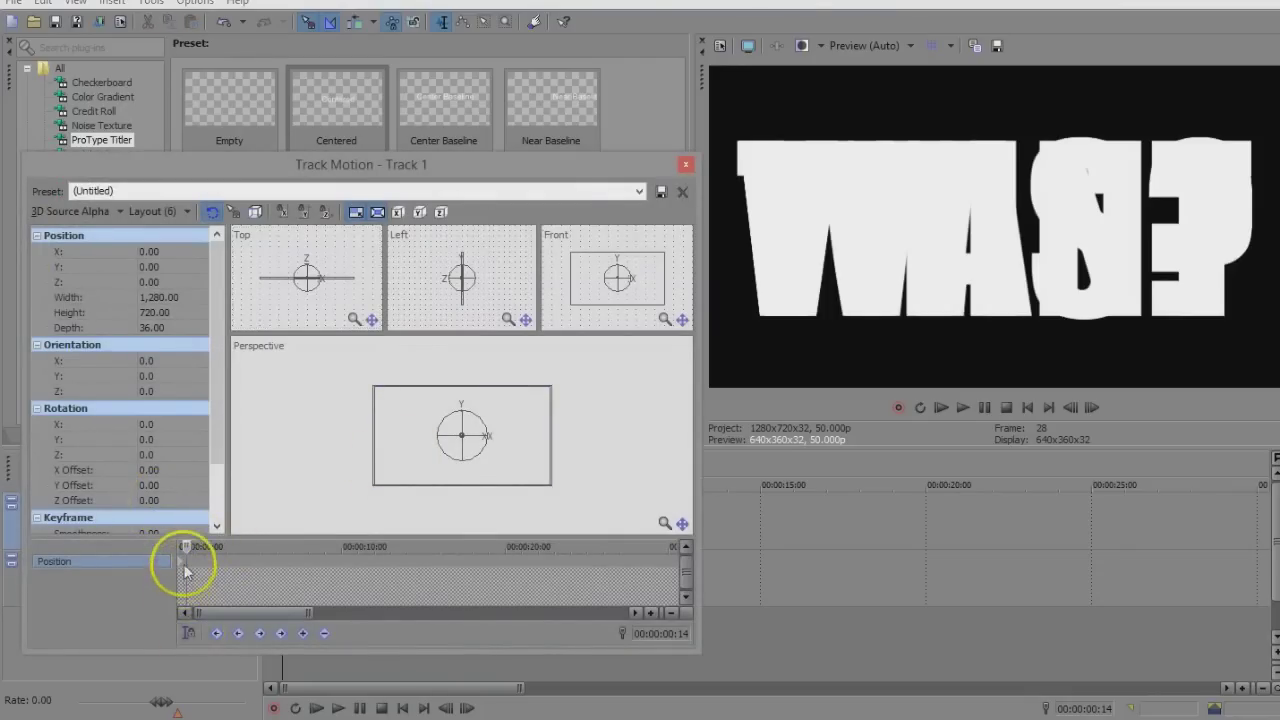
click(156, 456)
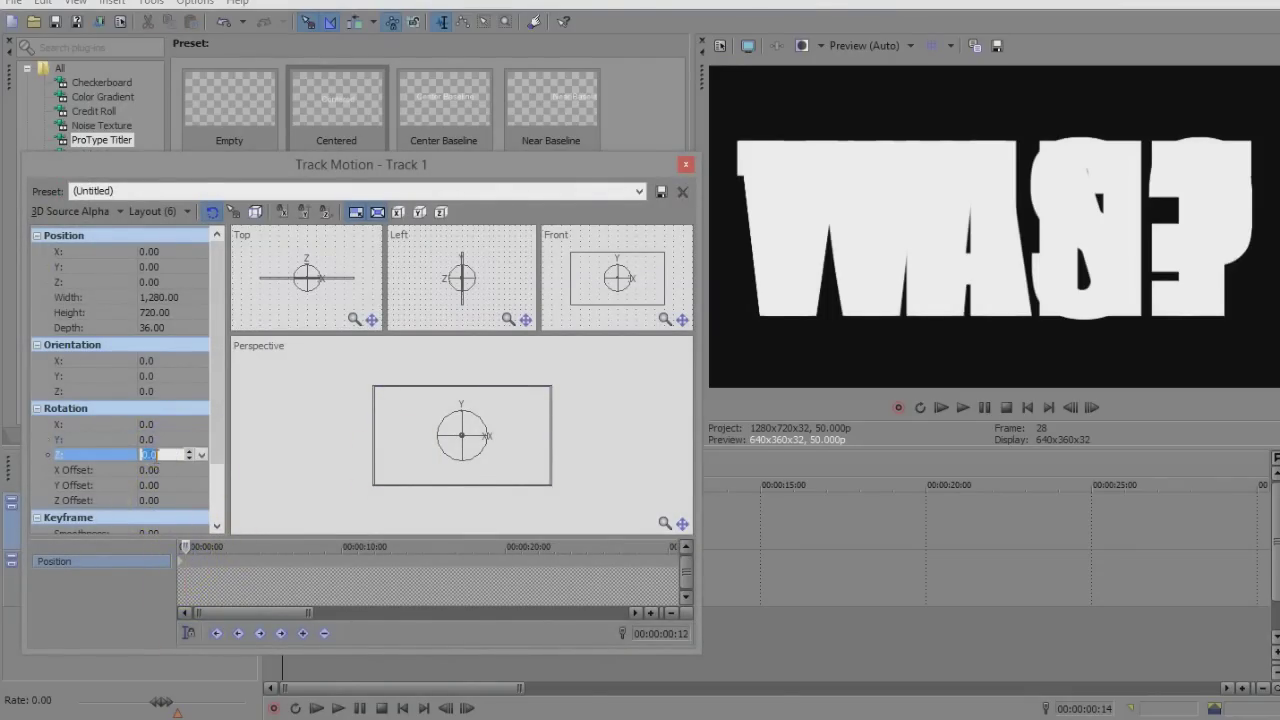
text(90)
key(Return)
text(1)
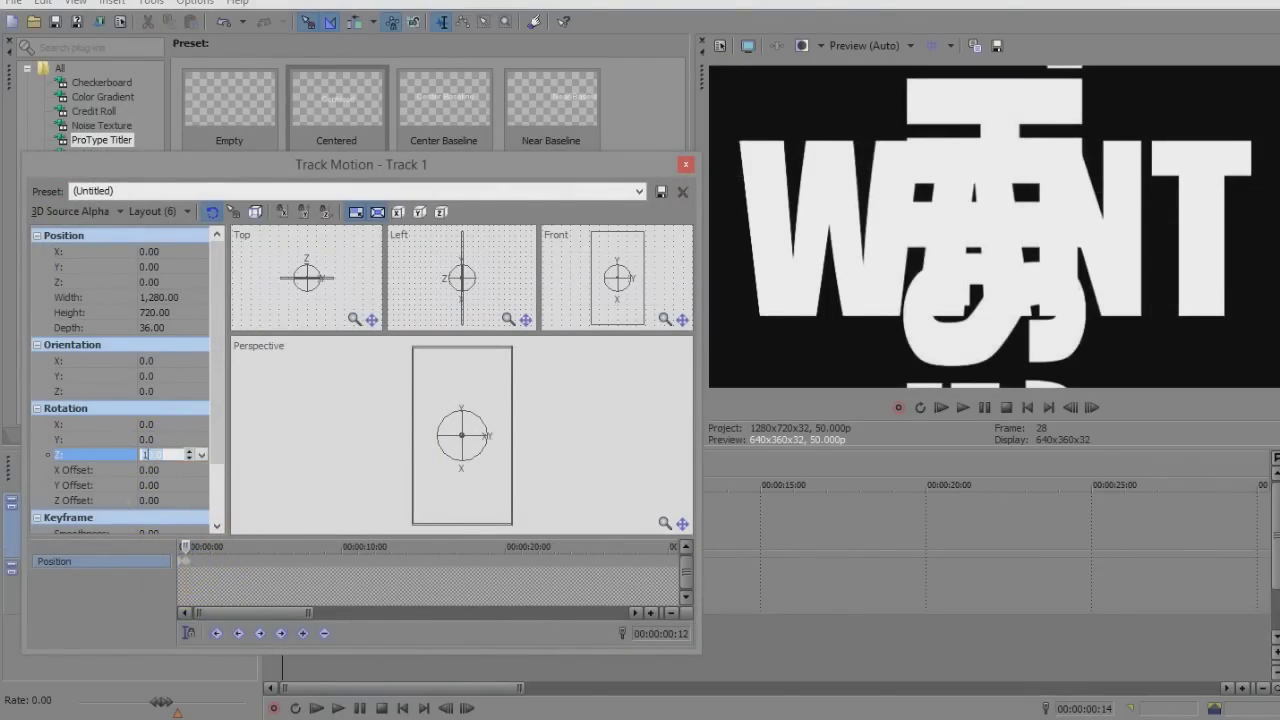
text(80)
key(Return)
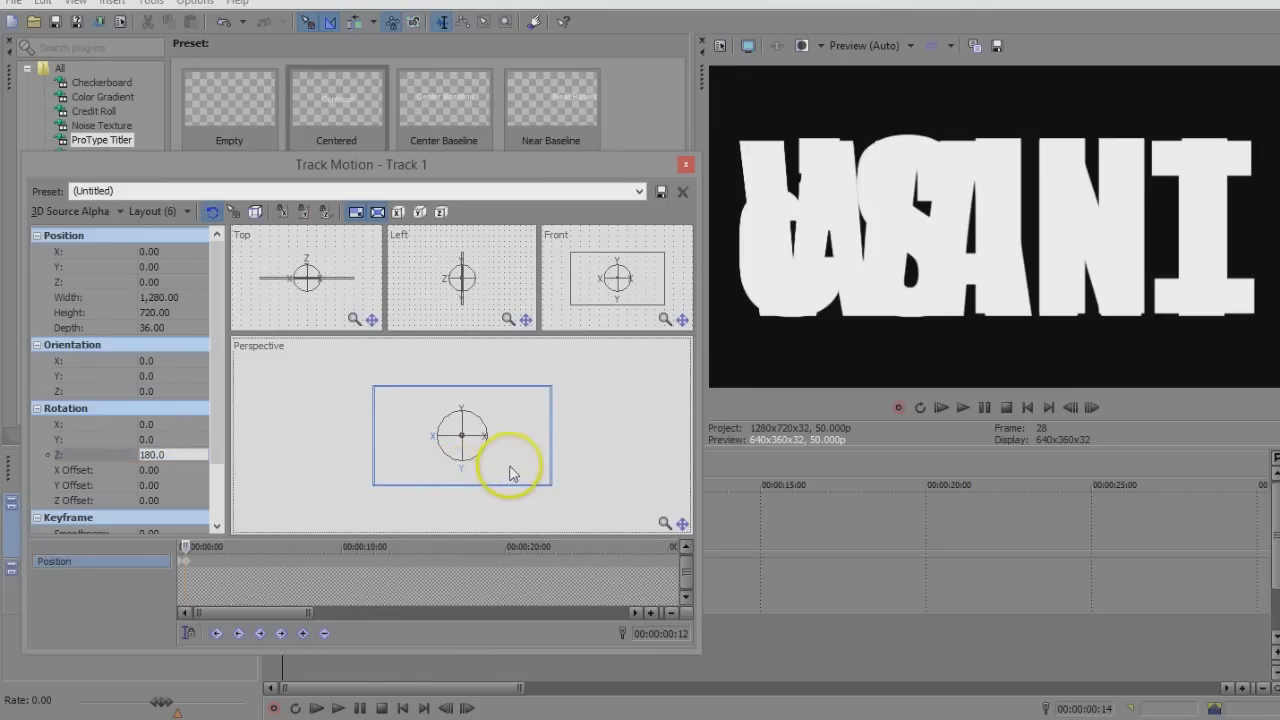
- Move the flipped THIS? track down to a Y position of about -428, just below the WANT title
key(Down)
key(Down)
key(Down)
key(Down)
key(Down)
key(Down)
key(Down)
key(Down)
key(Down)
key(Down)
key(Down)
key(Down)
key(Down)
key(Down)
key(Down)
key(Down)
key(Down)
key(Down)
key(Down)
key(Down)
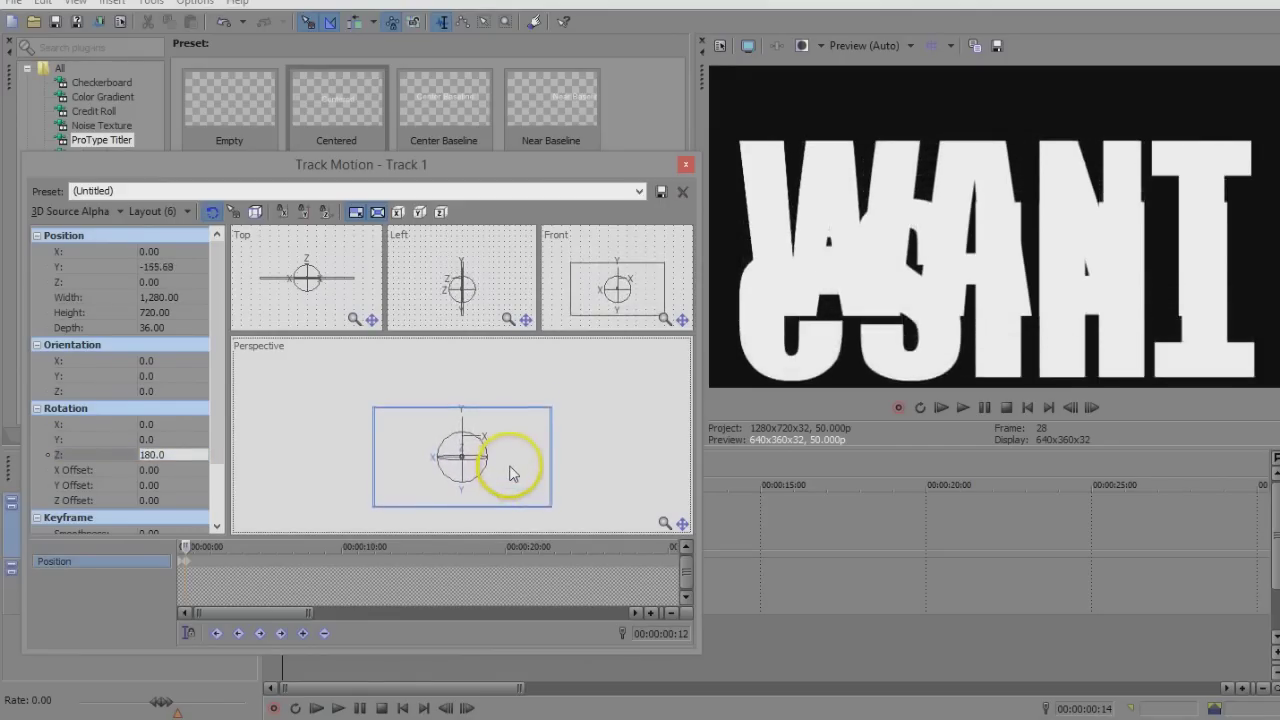
key(Down)
key(Down)
key(Down)
key(Down)
key(Down)
key(Down)
key(Down)
key(Down)
key(Down)
key(Down)
key(Down)
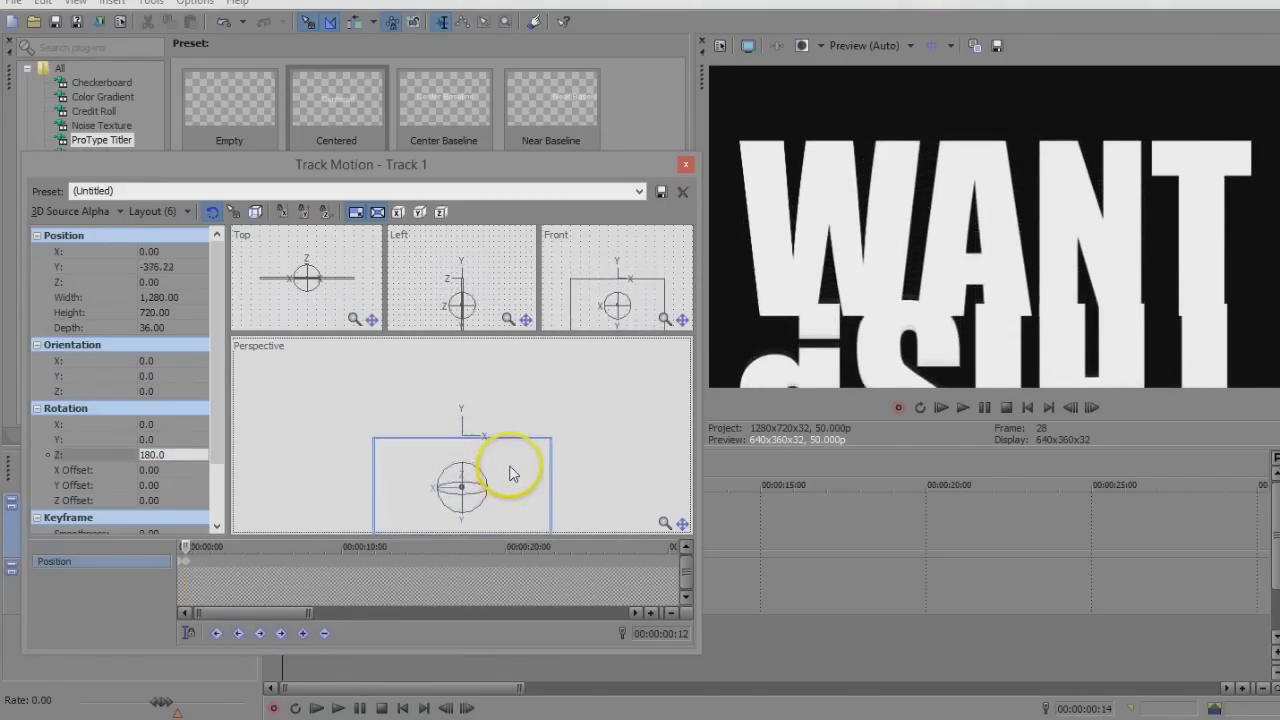
key(Down)
key(Down)
key(Down)
- Delete the starting keyframe from the upper track's motion and close Track Motion
click(180, 563)
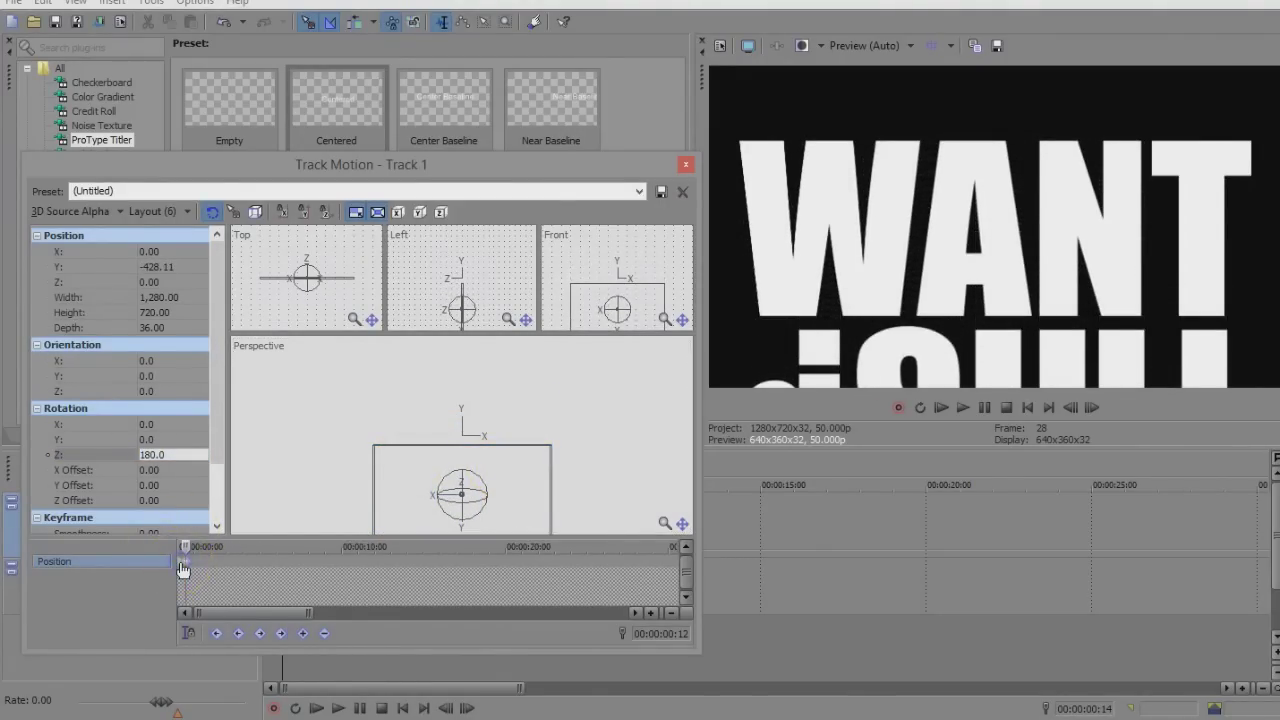
right_click(180, 563)
click(243, 440)
click(686, 164)
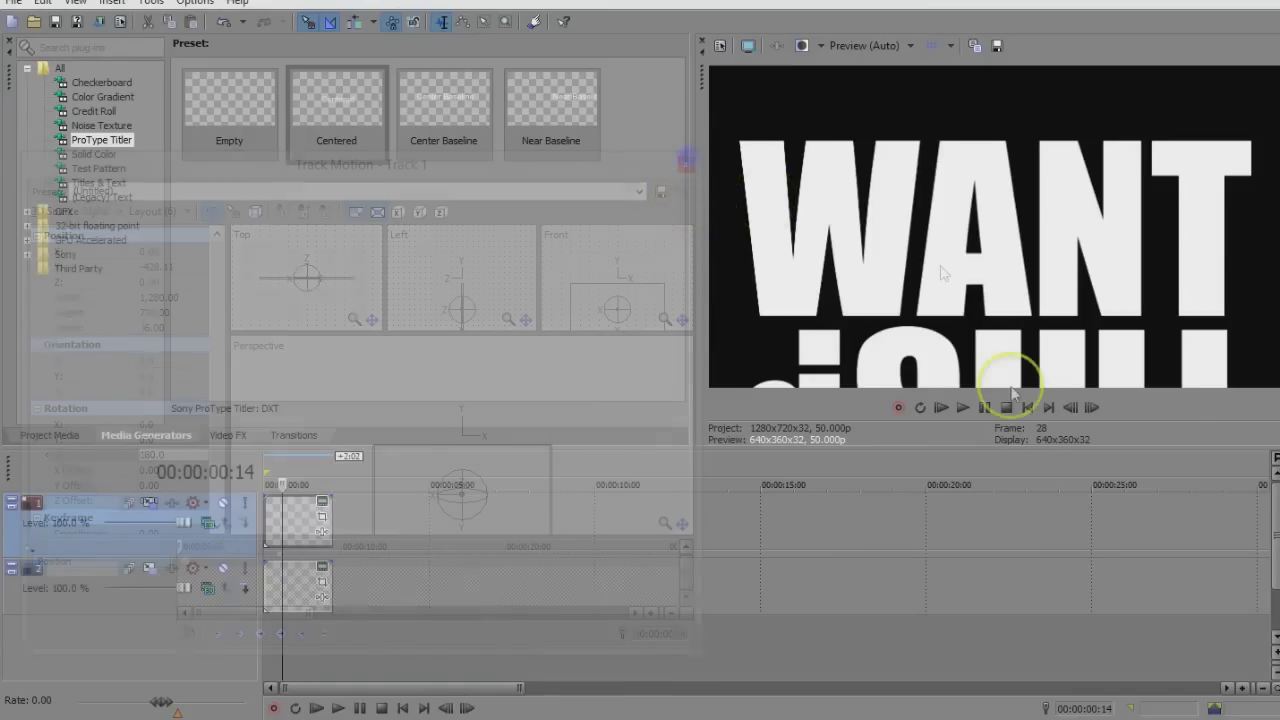
- Play the animation from the start to check how the two titles come in
scroll(547, 548, up, 4)
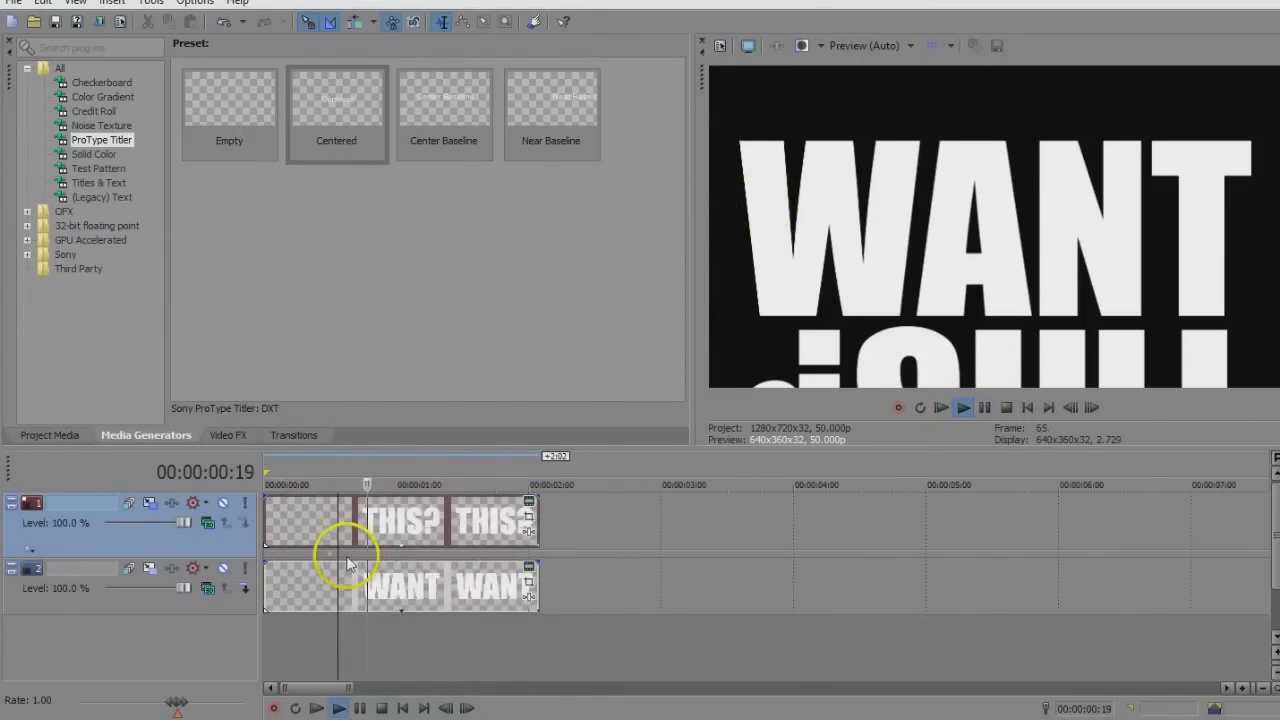
click(941, 408)
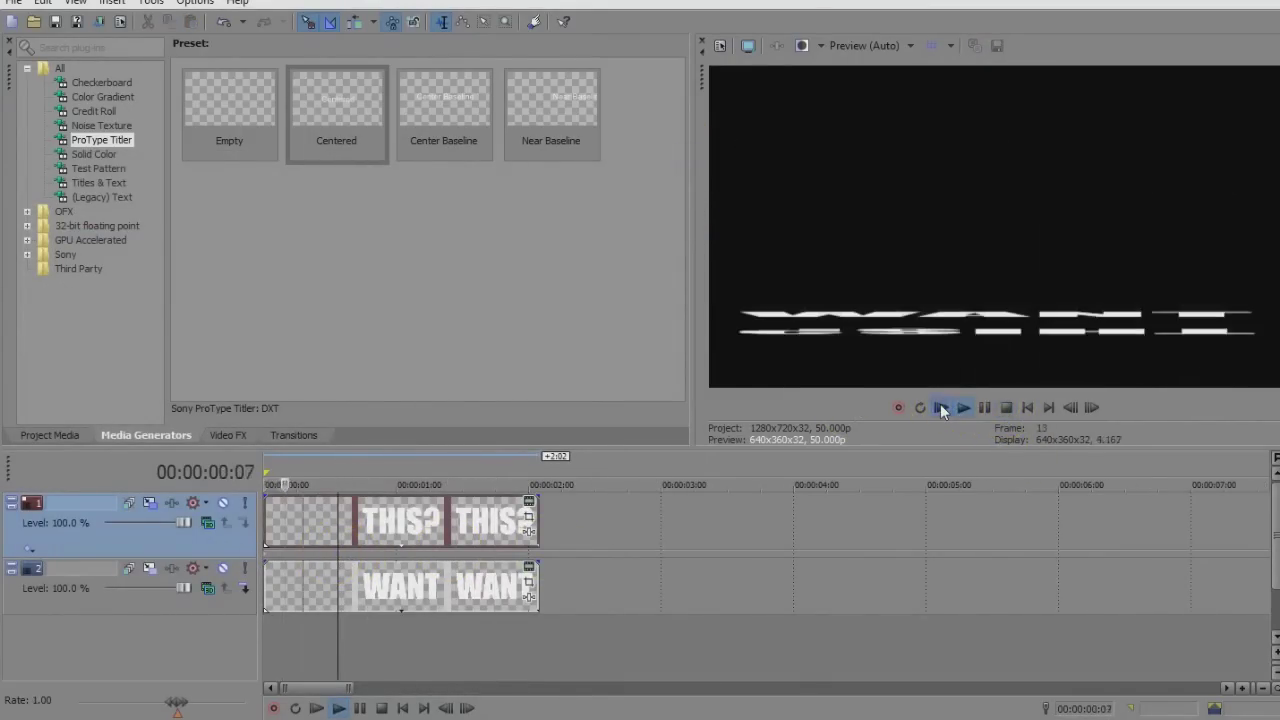
click(941, 408)
click(984, 407)
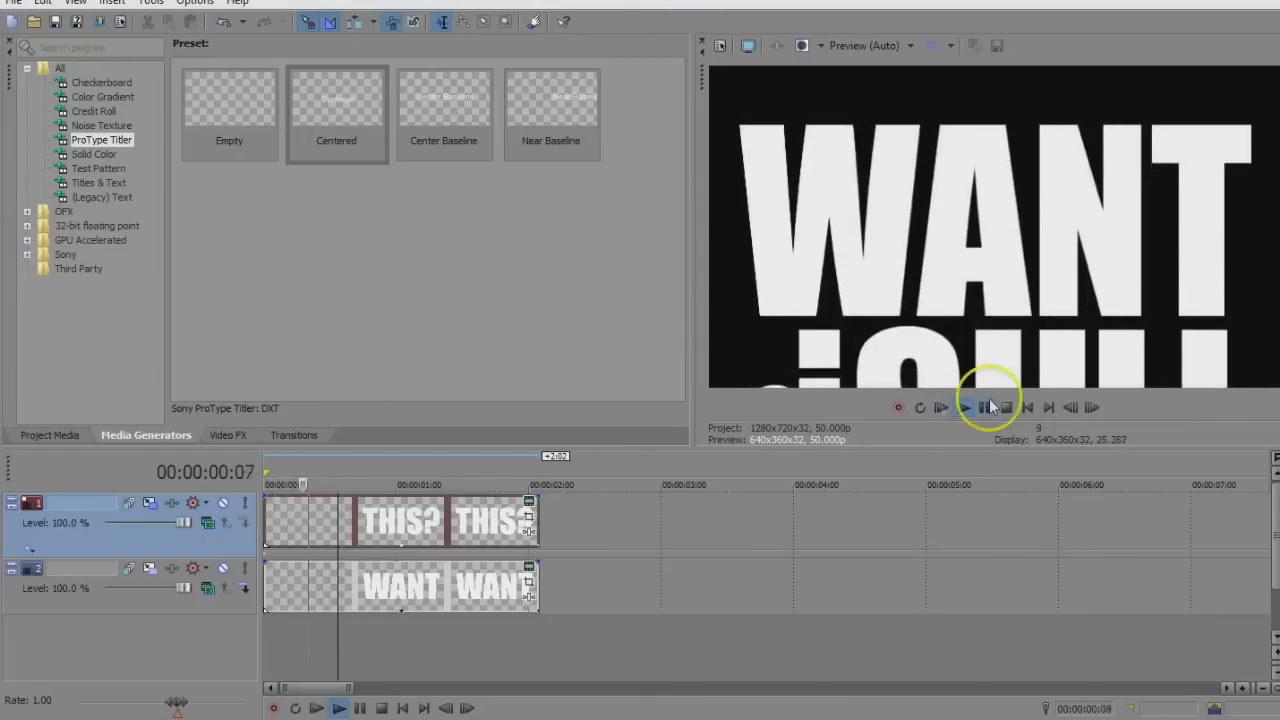
- Shift the THIS? title event on the upper track to start at 00:00:00:08 and preview the new timing
click(432, 543)
drag(372, 543, 414, 543)
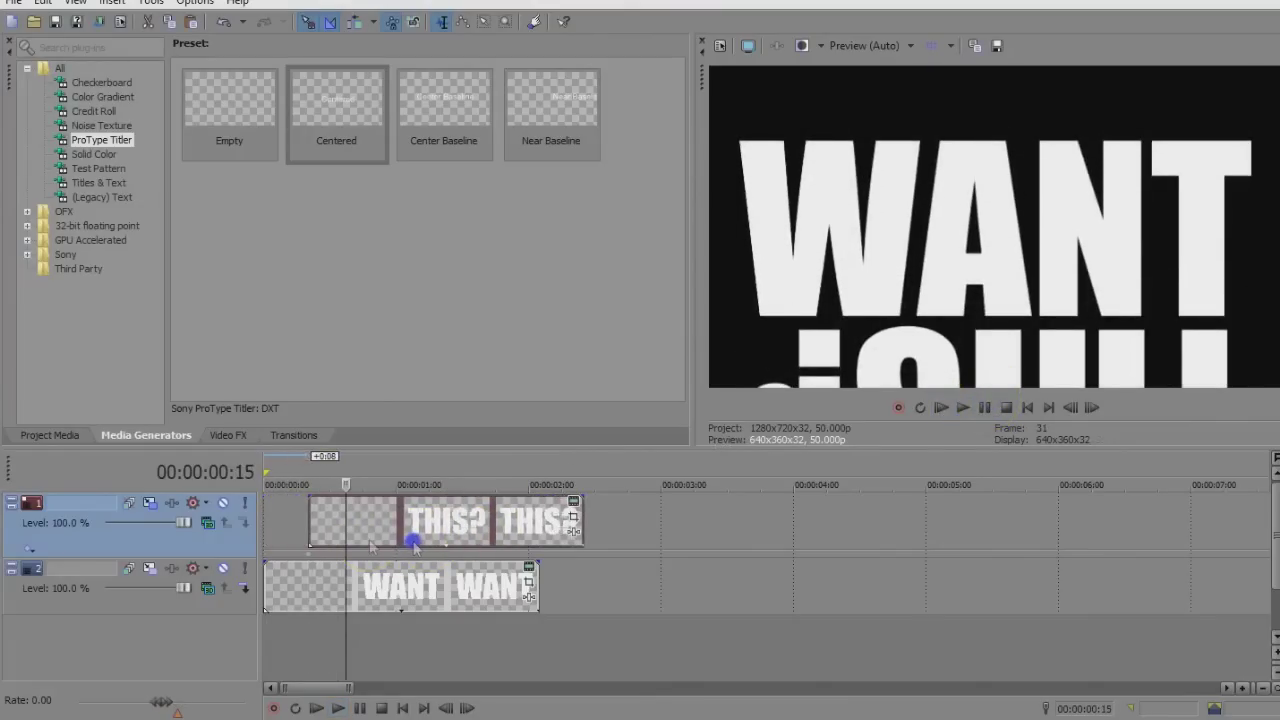
click(313, 540)
click(960, 410)
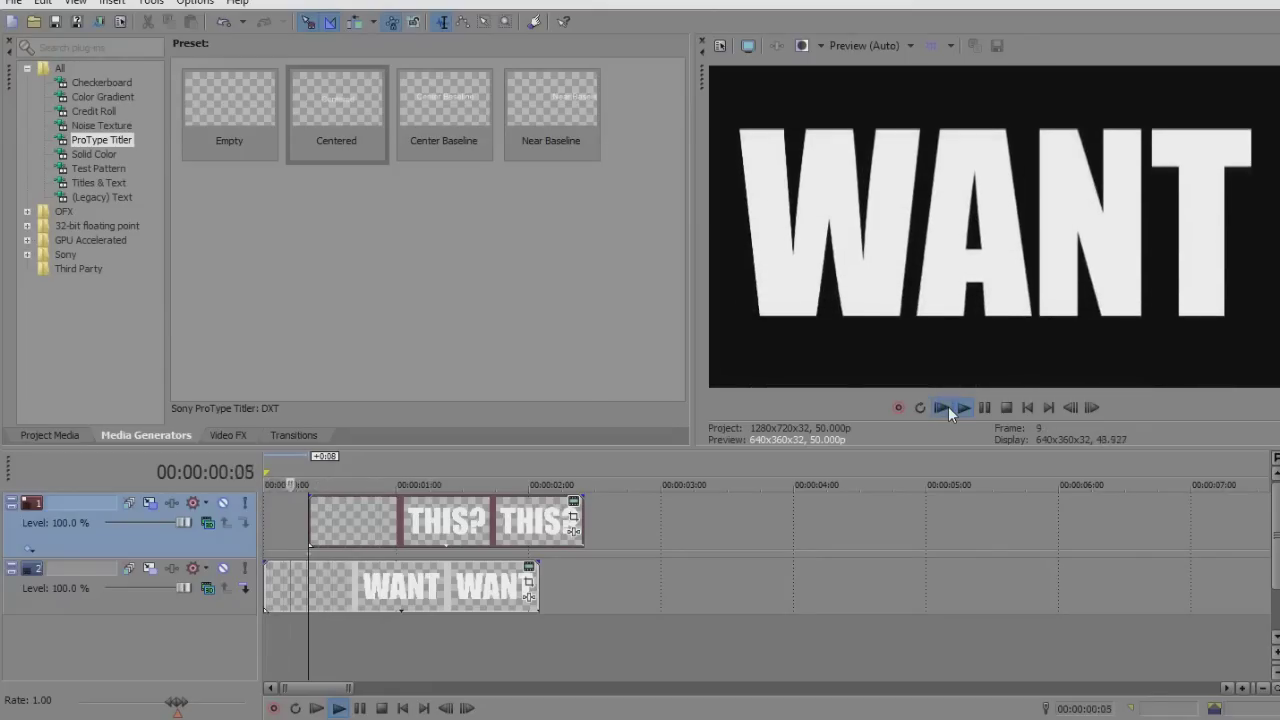
click(1006, 407)
- Make the WANT track a compositing child of the THIS? track and set the parent composite mode to 3D Source Alpha
click(244, 588)
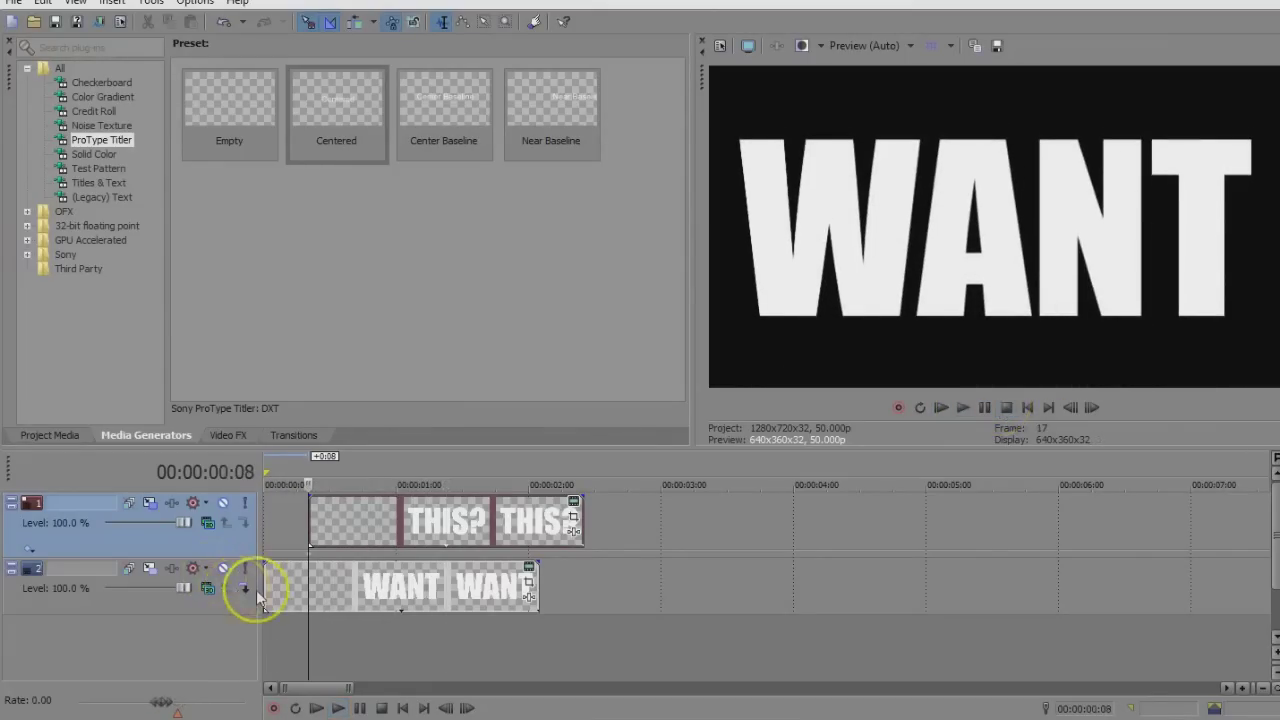
click(15, 540)
click(99, 257)
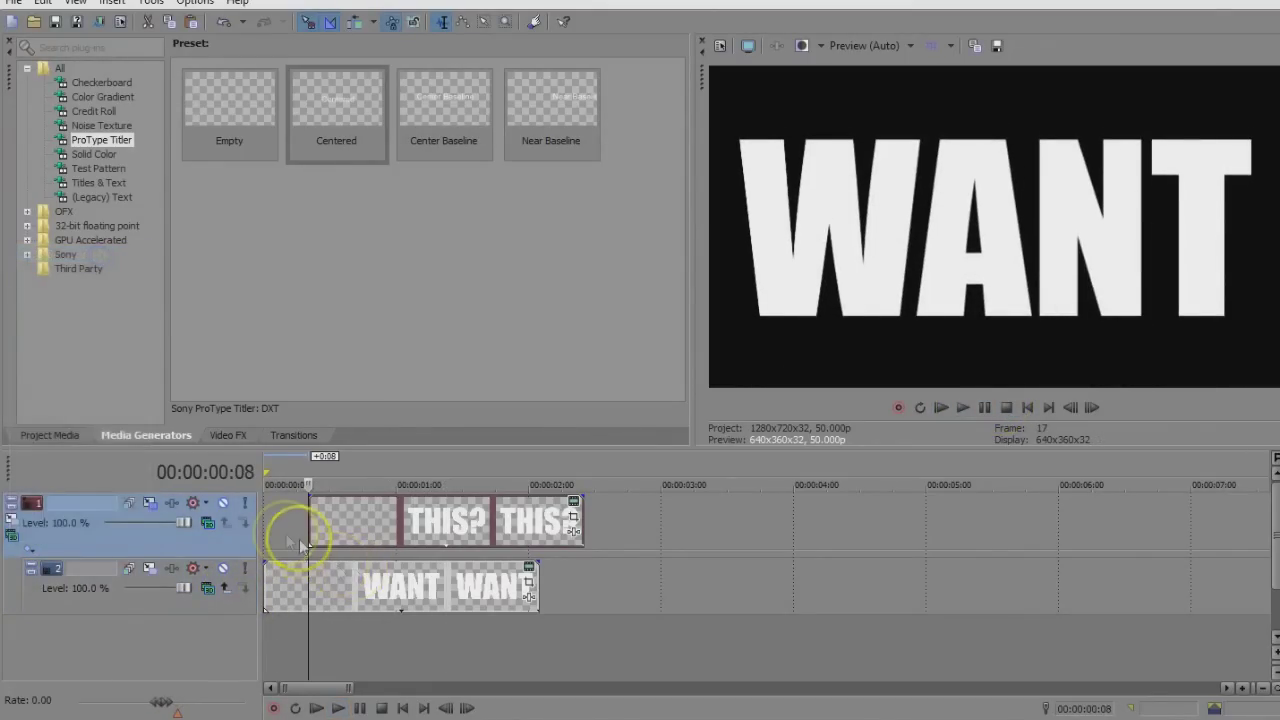
- Shrink the parent motion box to about 380 wide at the start of the timeline and close Parent Track Motion
click(267, 531)
click(12, 520)
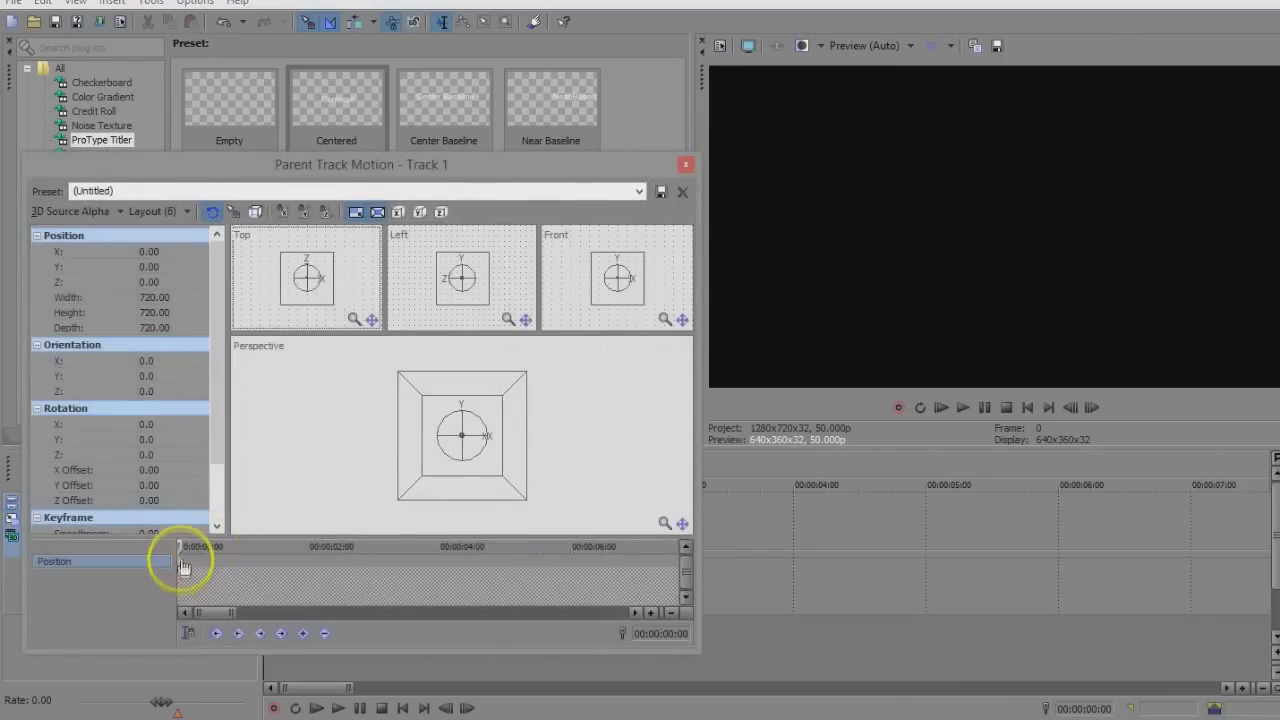
click(526, 500)
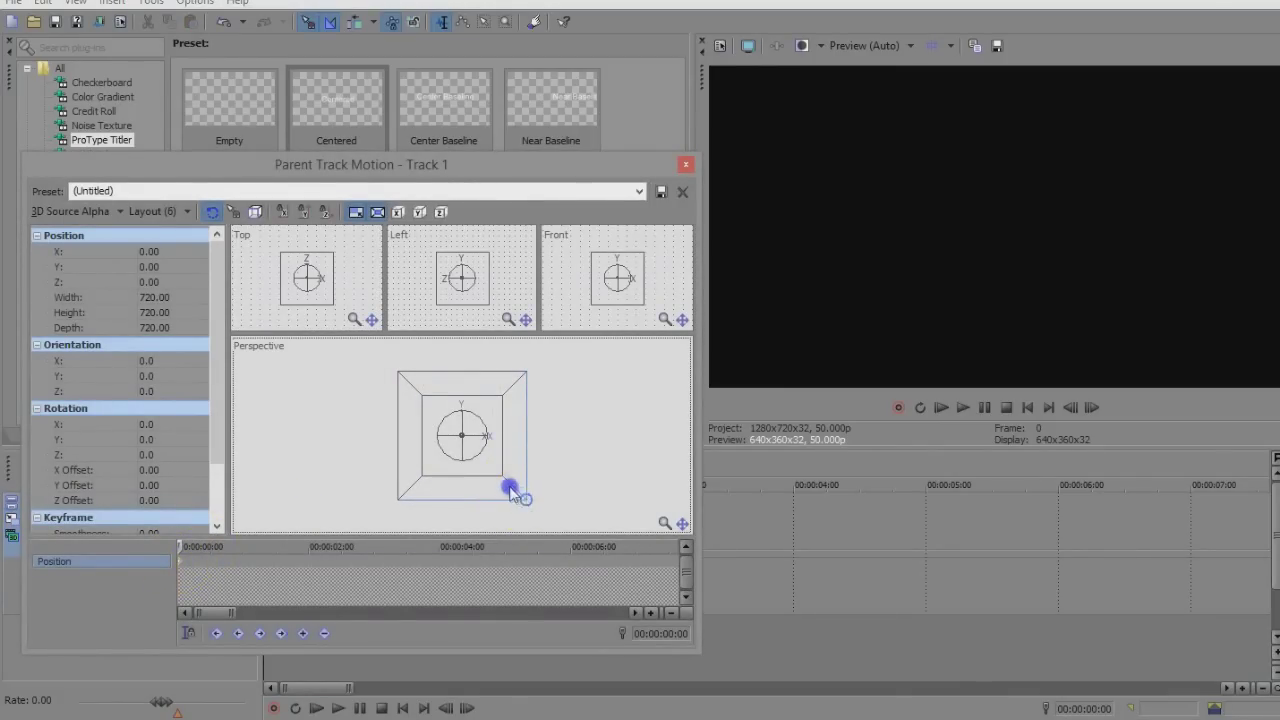
drag(512, 492, 491, 470)
click(688, 167)
- Add a parent motion keyframe at 00:00:00:04, restoring the box and enlarging it to about 791 wide
click(287, 556)
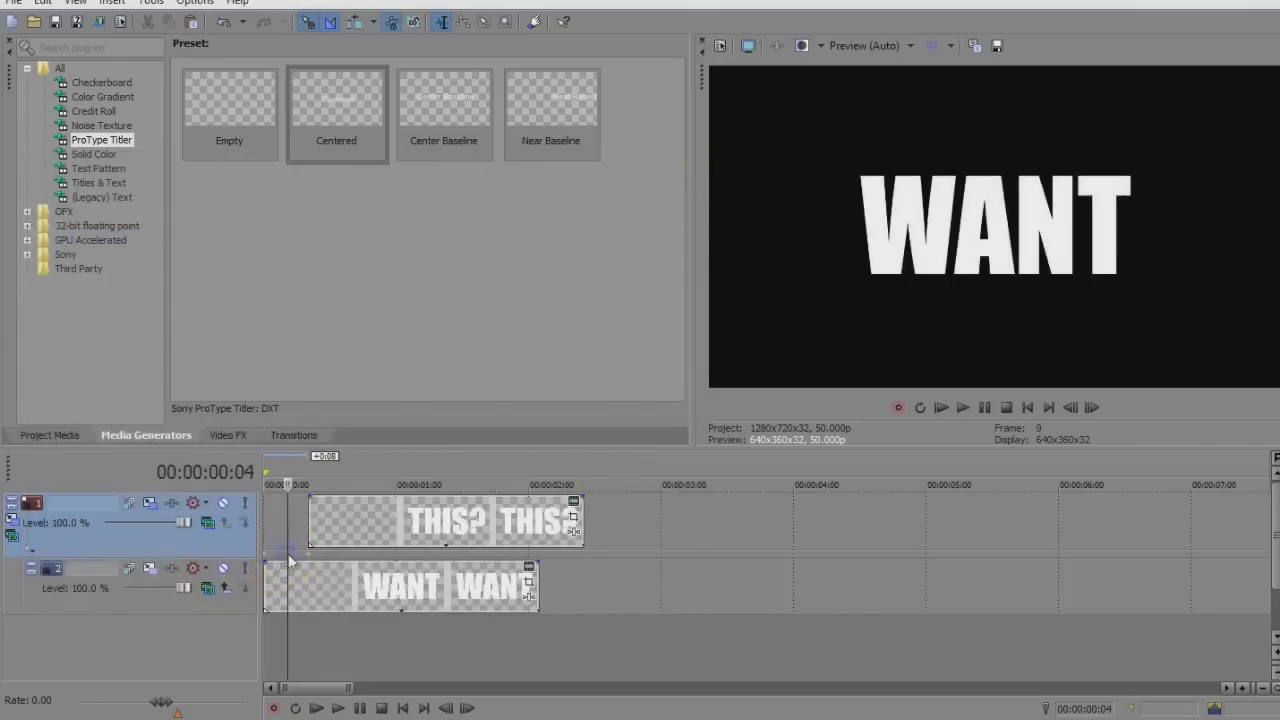
scroll(290, 558, up, 2)
click(22, 522)
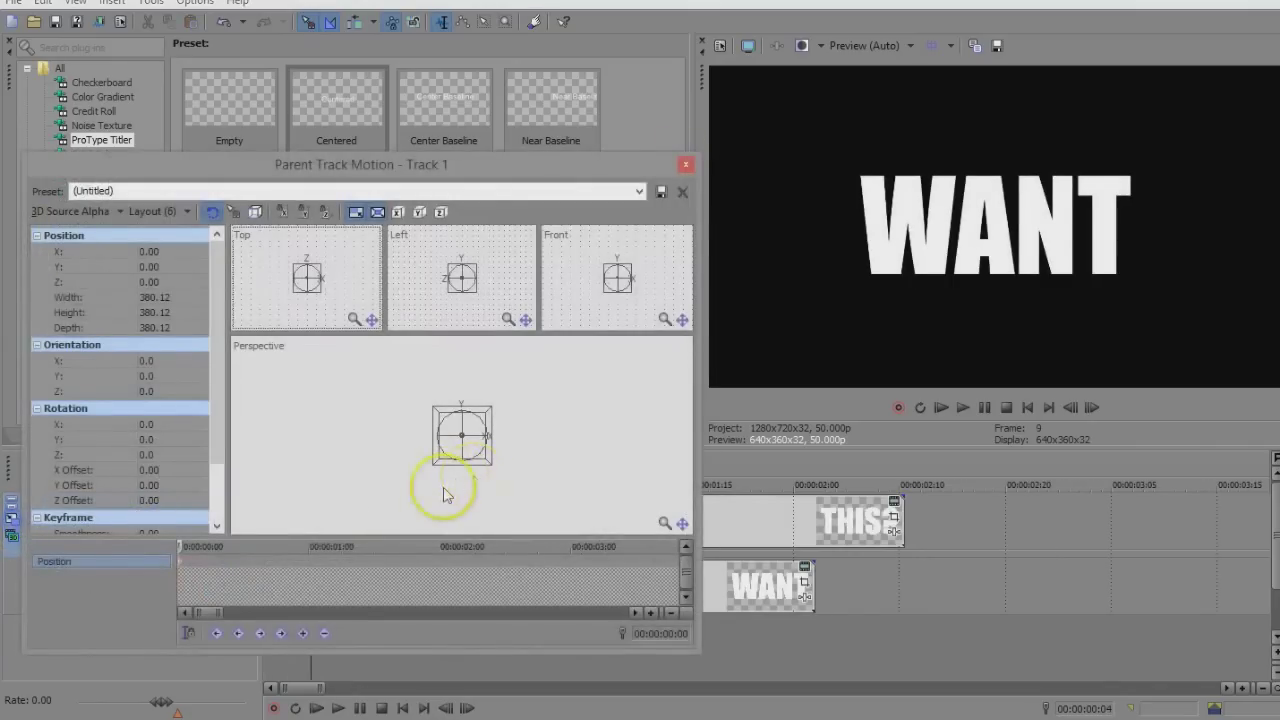
right_click(488, 460)
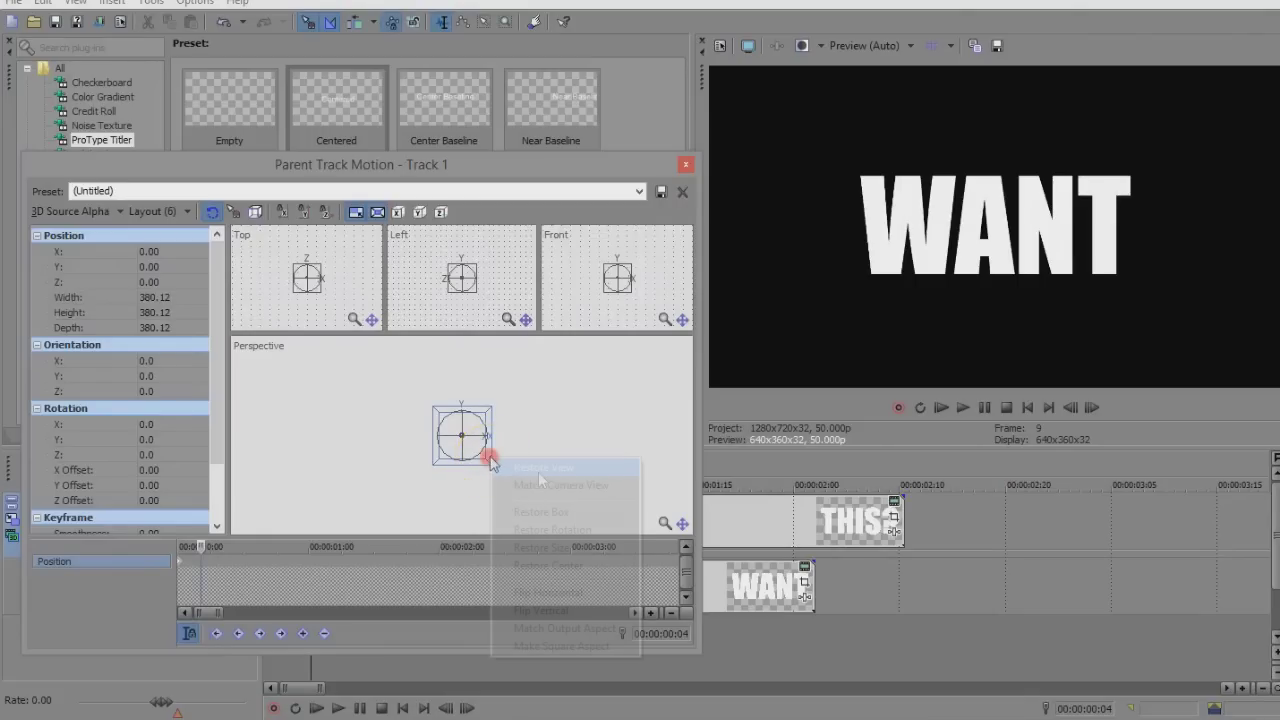
click(549, 510)
click(525, 500)
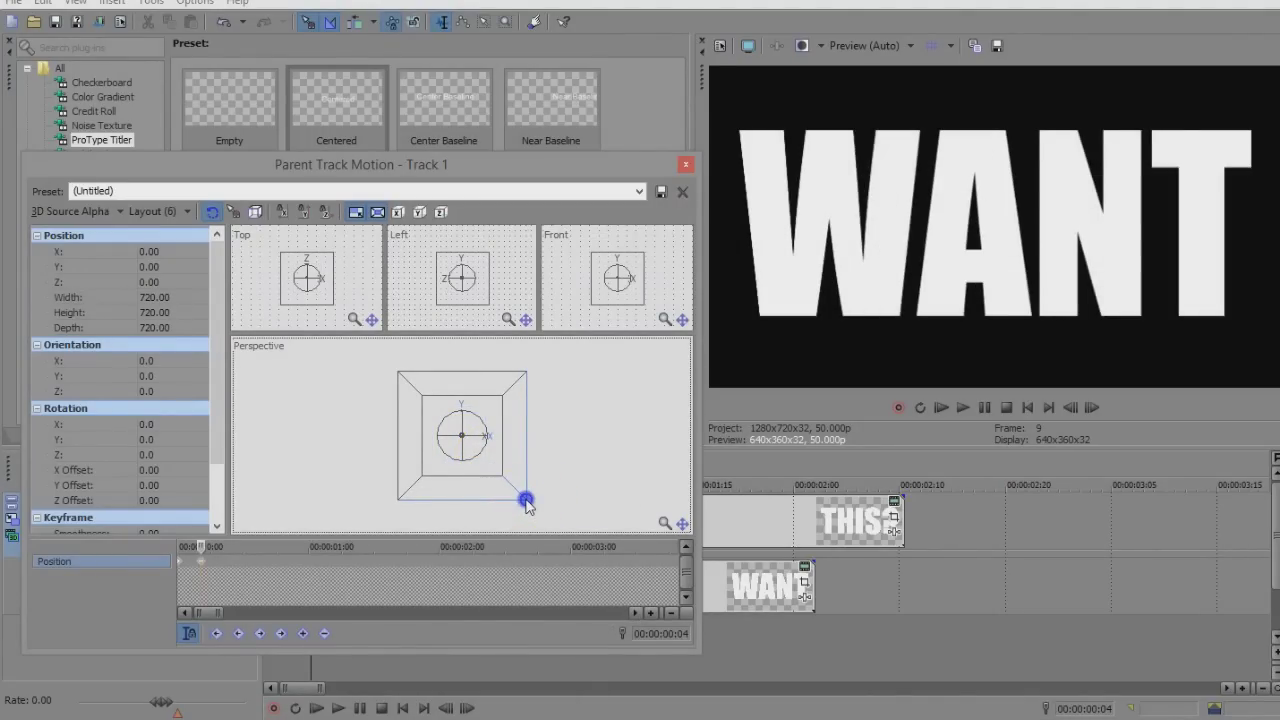
drag(527, 505, 533, 507)
click(754, 156)
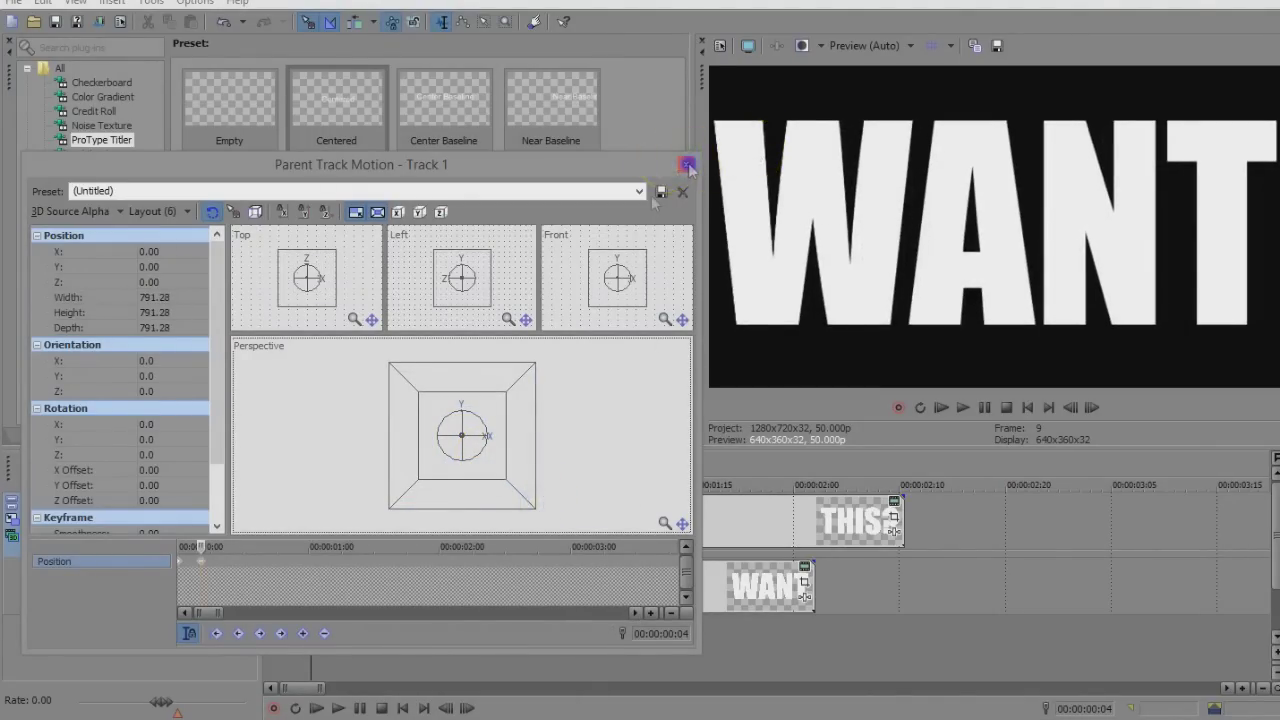
click(686, 164)
- Add a parent motion keyframe at 00:00:00:08 with the box restored to its default size
click(329, 557)
click(14, 514)
click(465, 505)
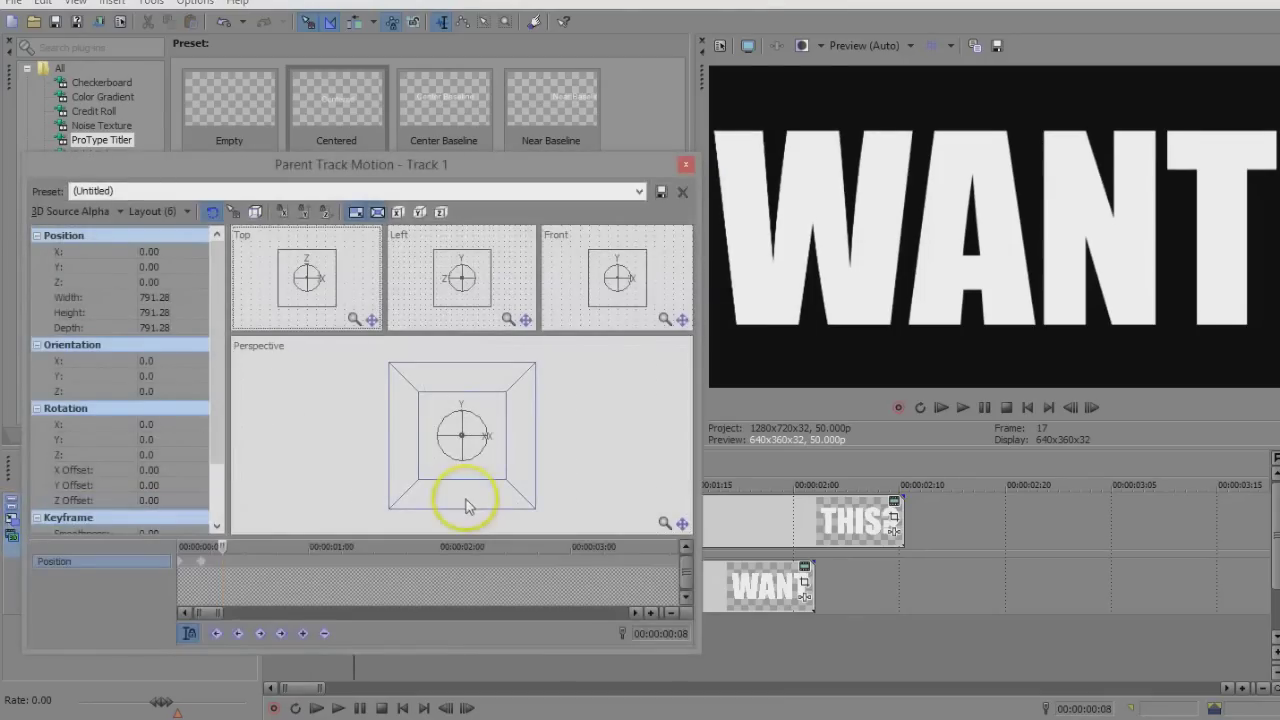
right_click(503, 492)
click(556, 523)
click(686, 164)
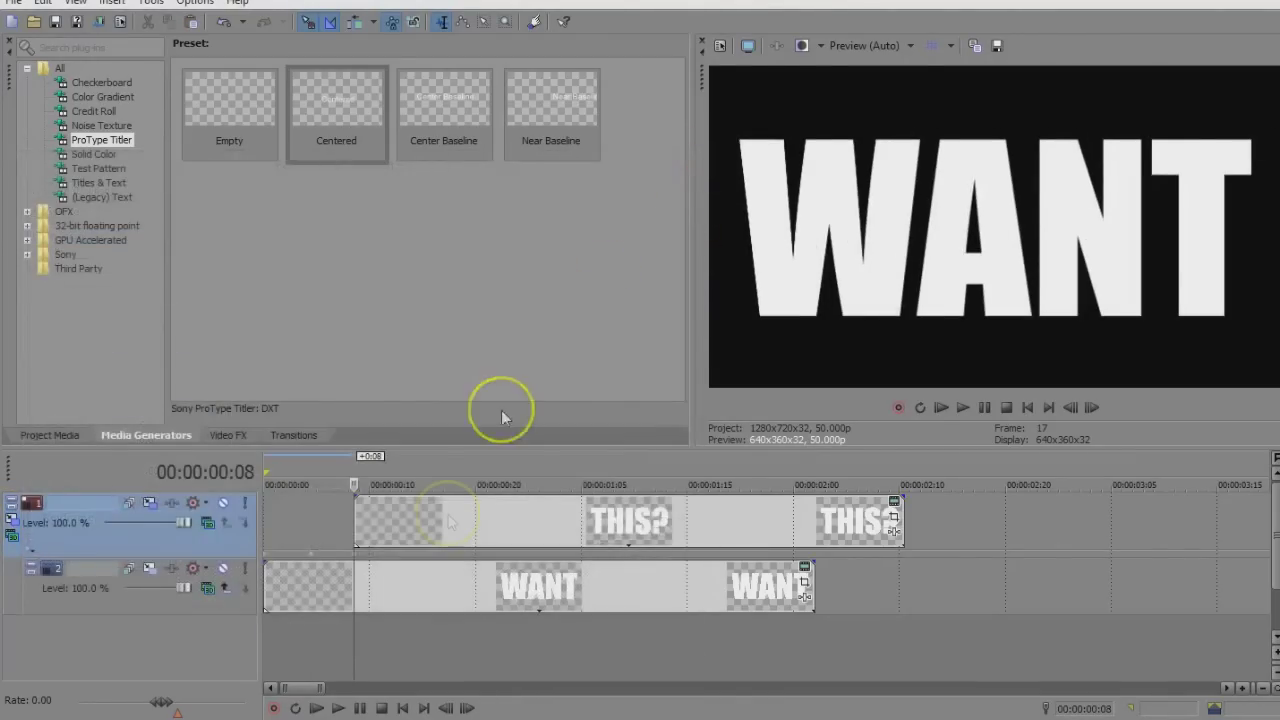
- Add a parent motion keyframe at 00:00:00:12 with a Z rotation of 180 degrees and a Y position of about -305
click(395, 557)
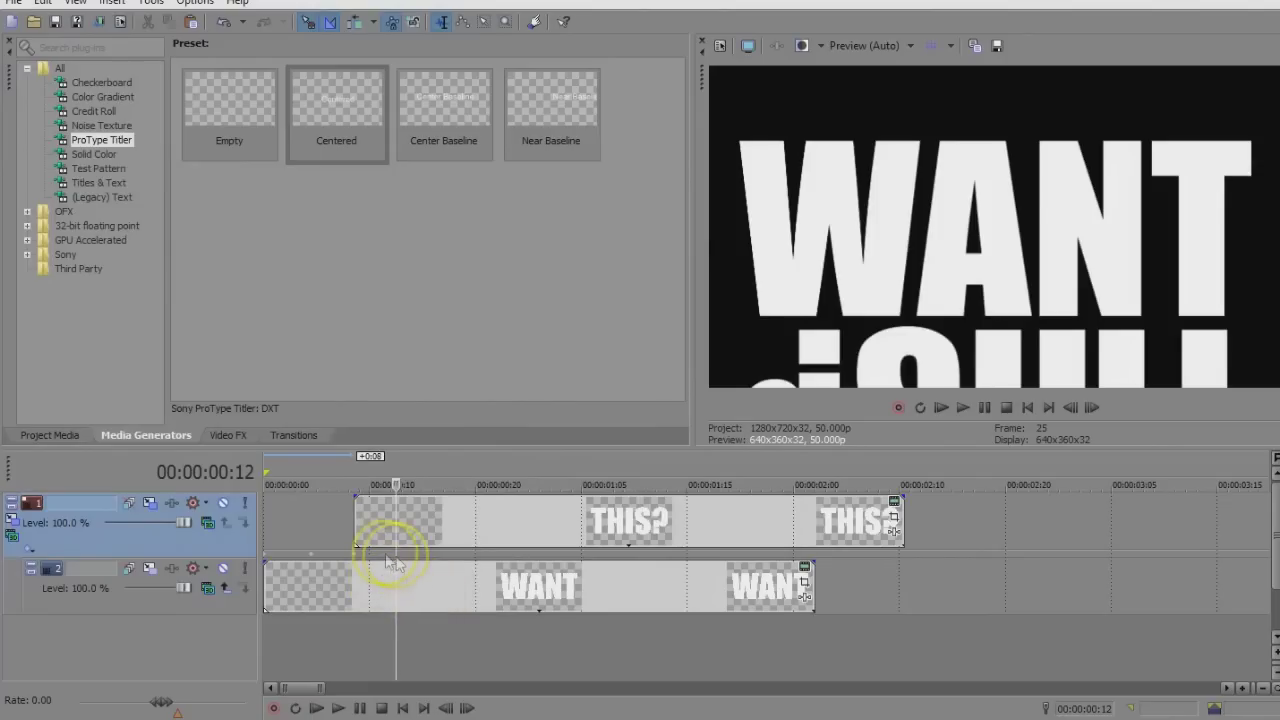
click(12, 519)
double_click(162, 452)
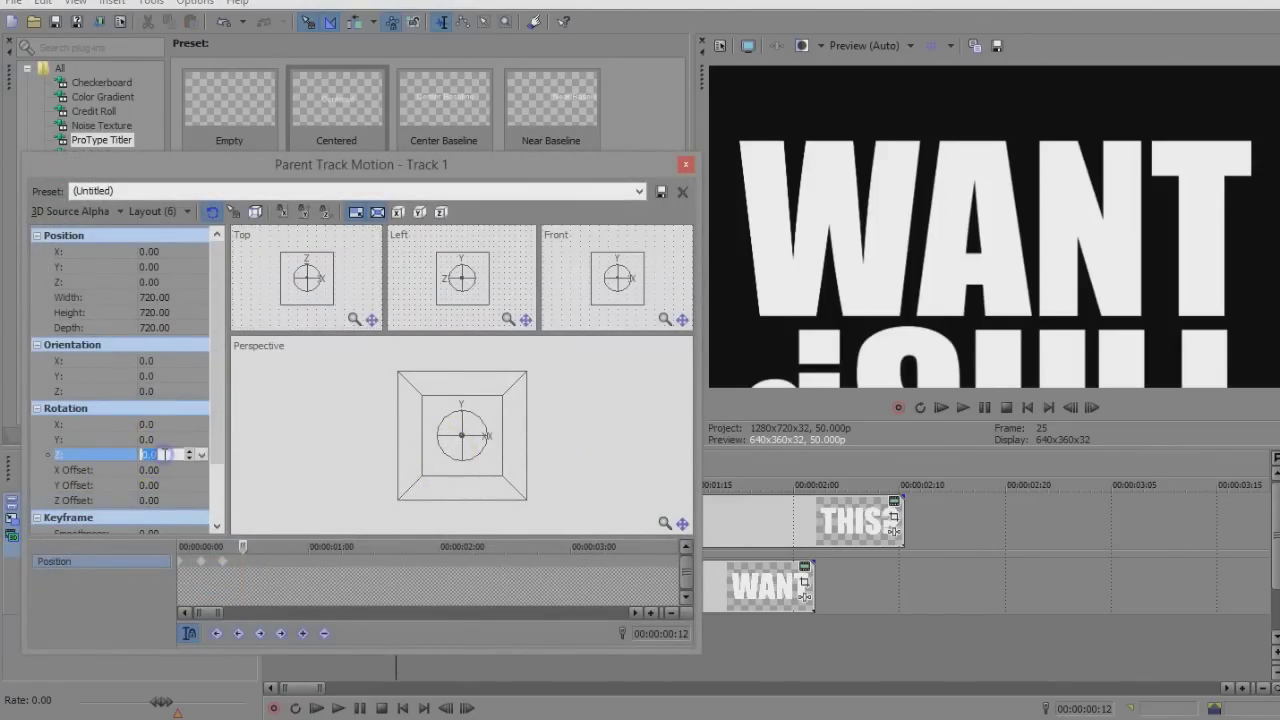
text(180)
key(Return)
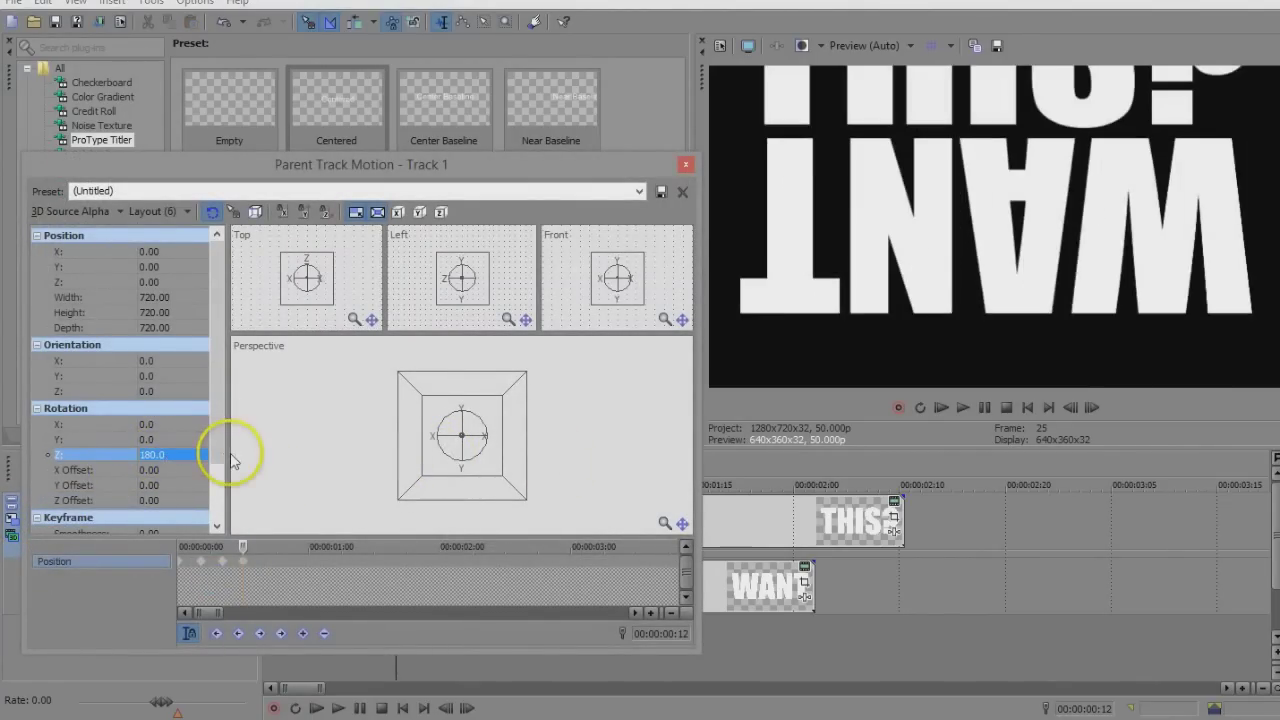
mouse_move(506, 491)
mouse_down()
mouse_move(494, 480)
mouse_move(502, 493)
mouse_up()
- Set the Z rotation of the parent motion keyframe at 00:00:00:12 to 178 degrees and close Parent Track Motion
click(179, 450)
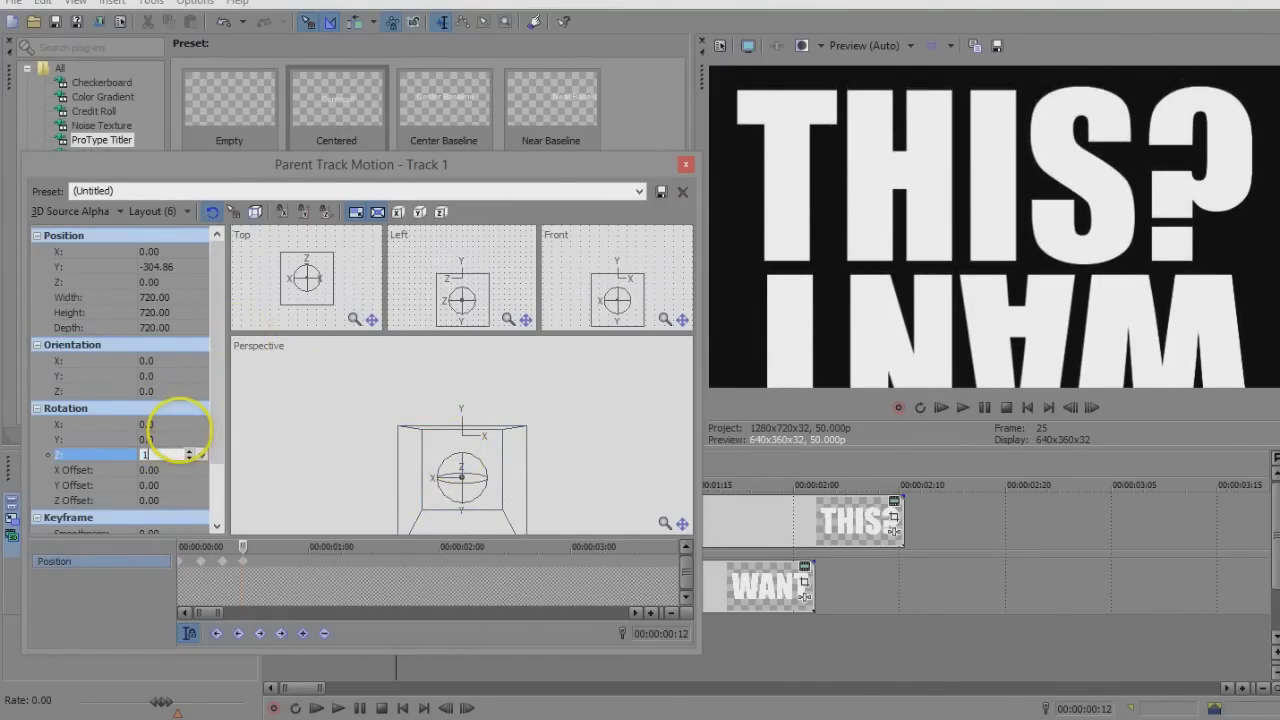
text(178)
key(Return)
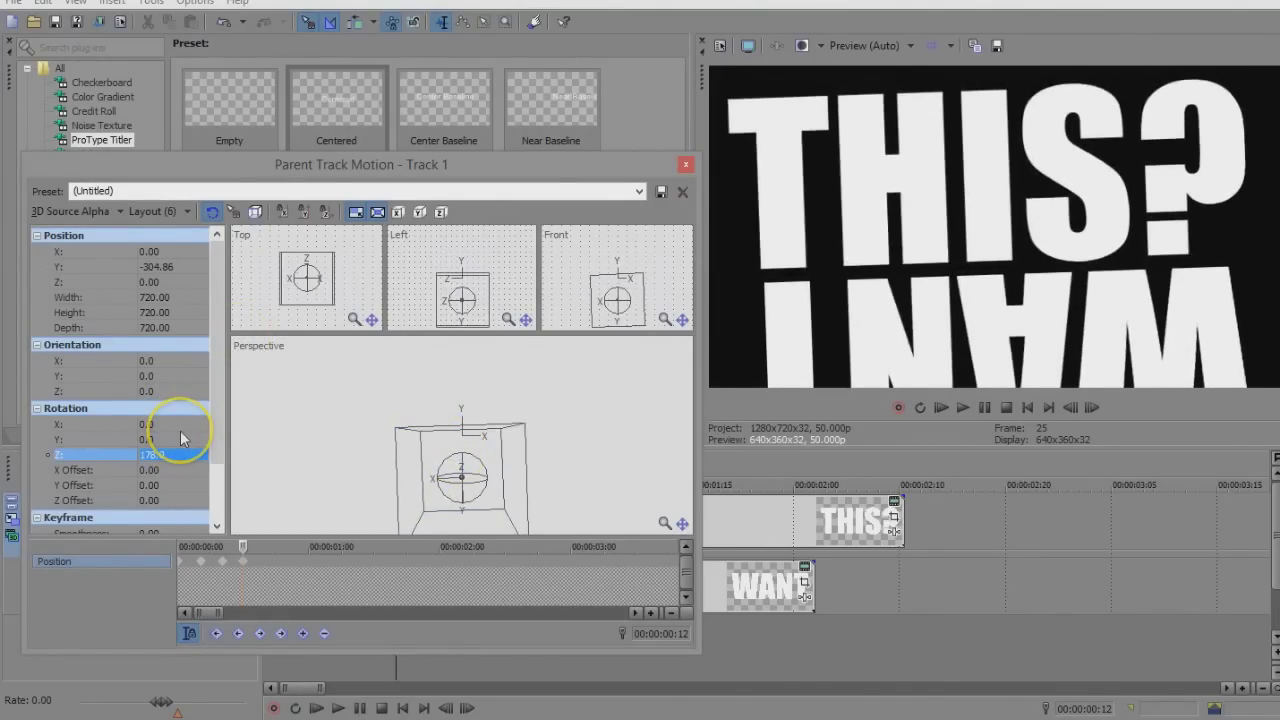
click(686, 164)
- Add a parent motion keyframe at 00:00:01:16 and set its Z rotation slightly above 180 degrees, trying 183 first
click(699, 554)
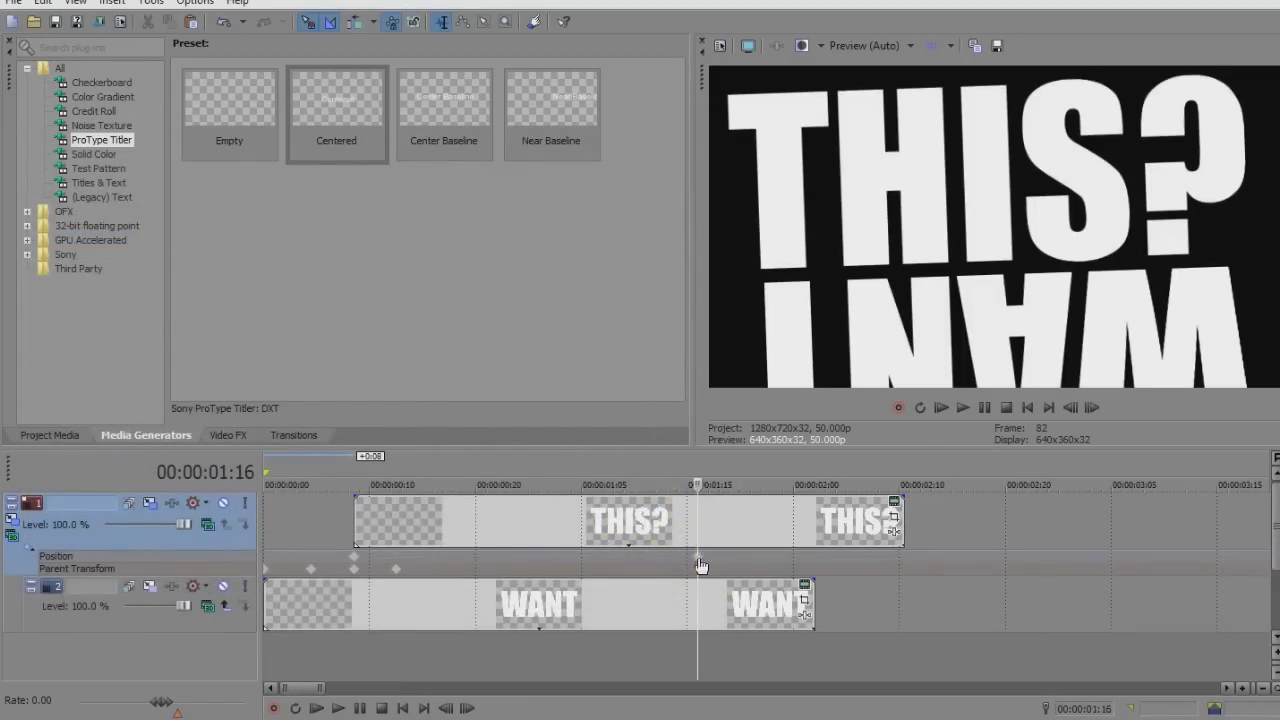
right_click(701, 568)
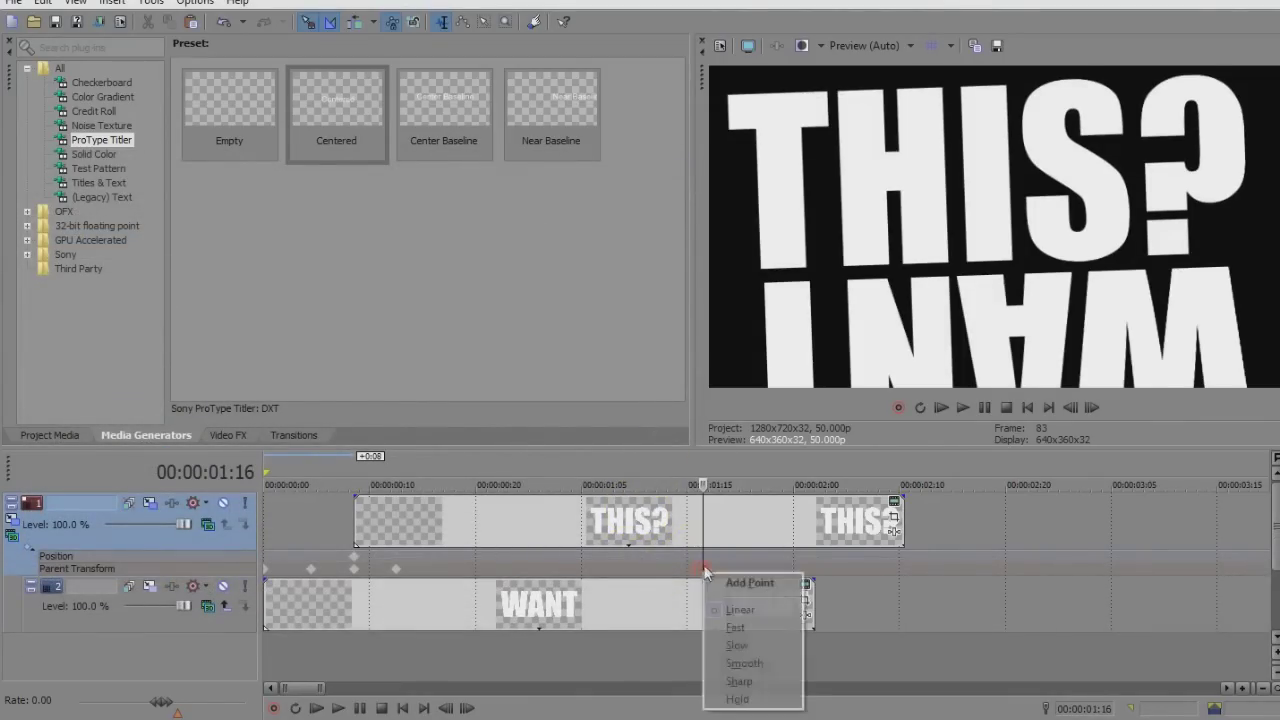
double_click(703, 570)
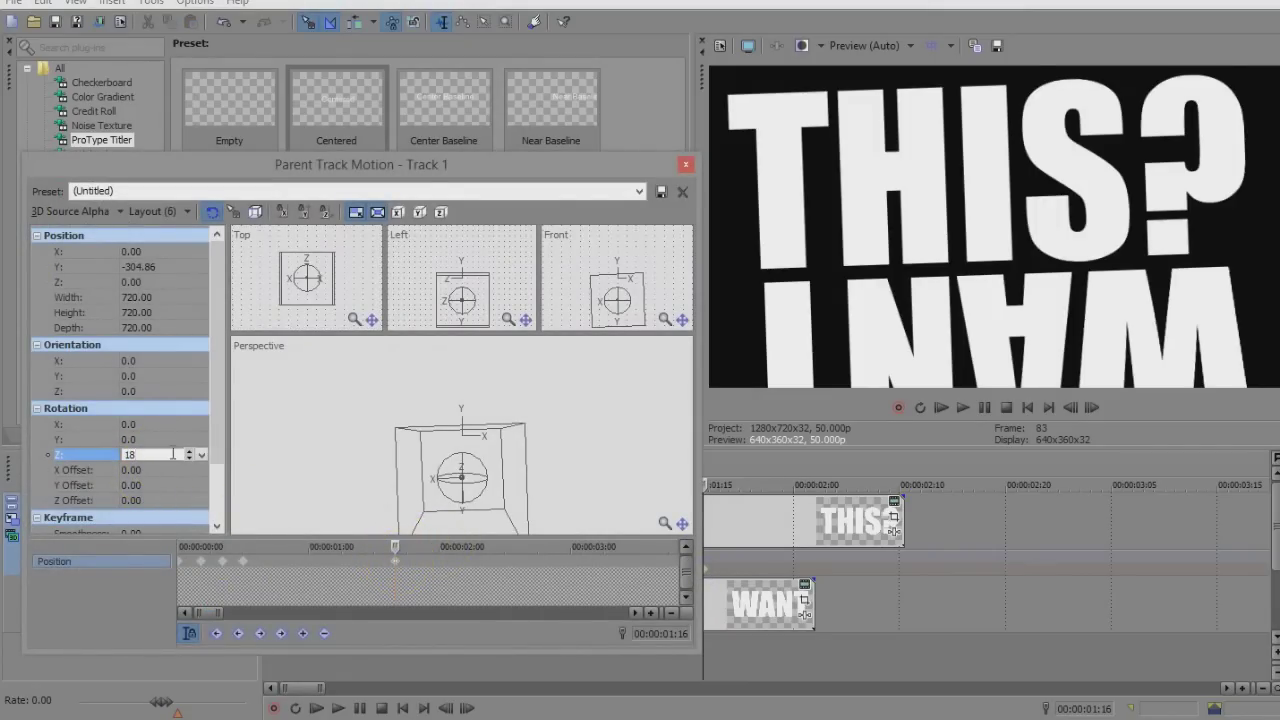
text(3)
key(Return)
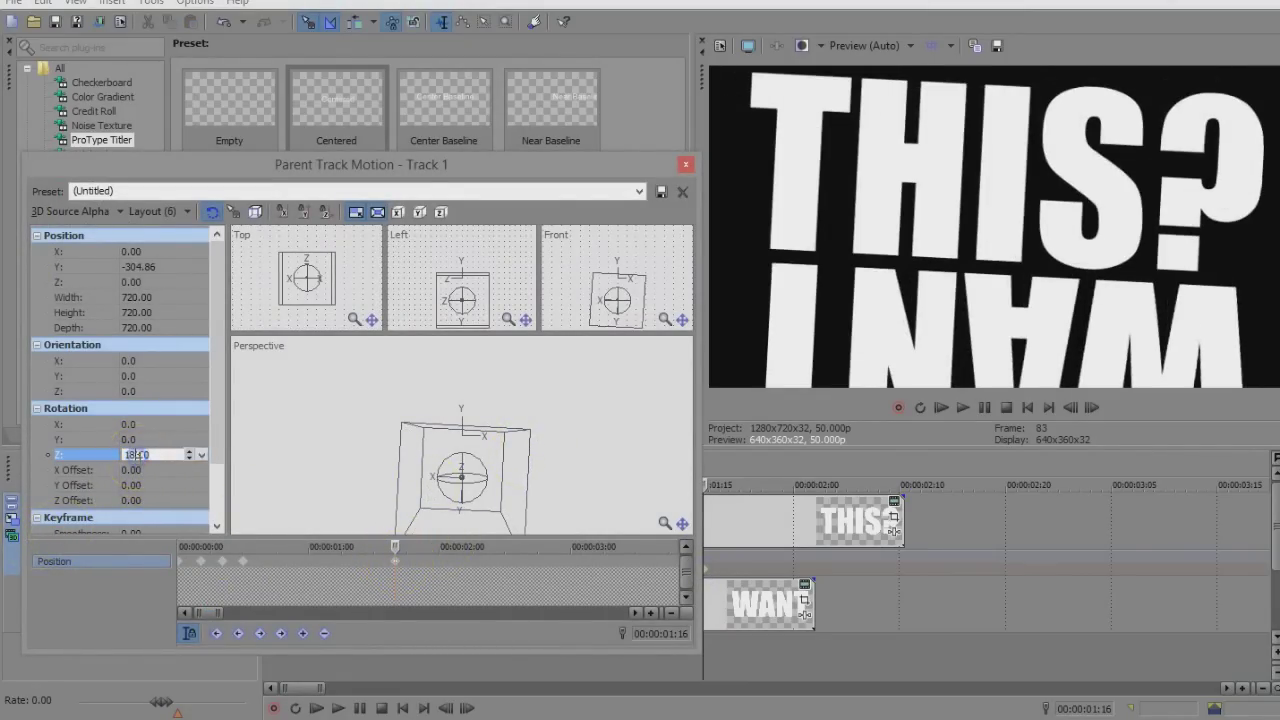
key(Return)
click(686, 164)
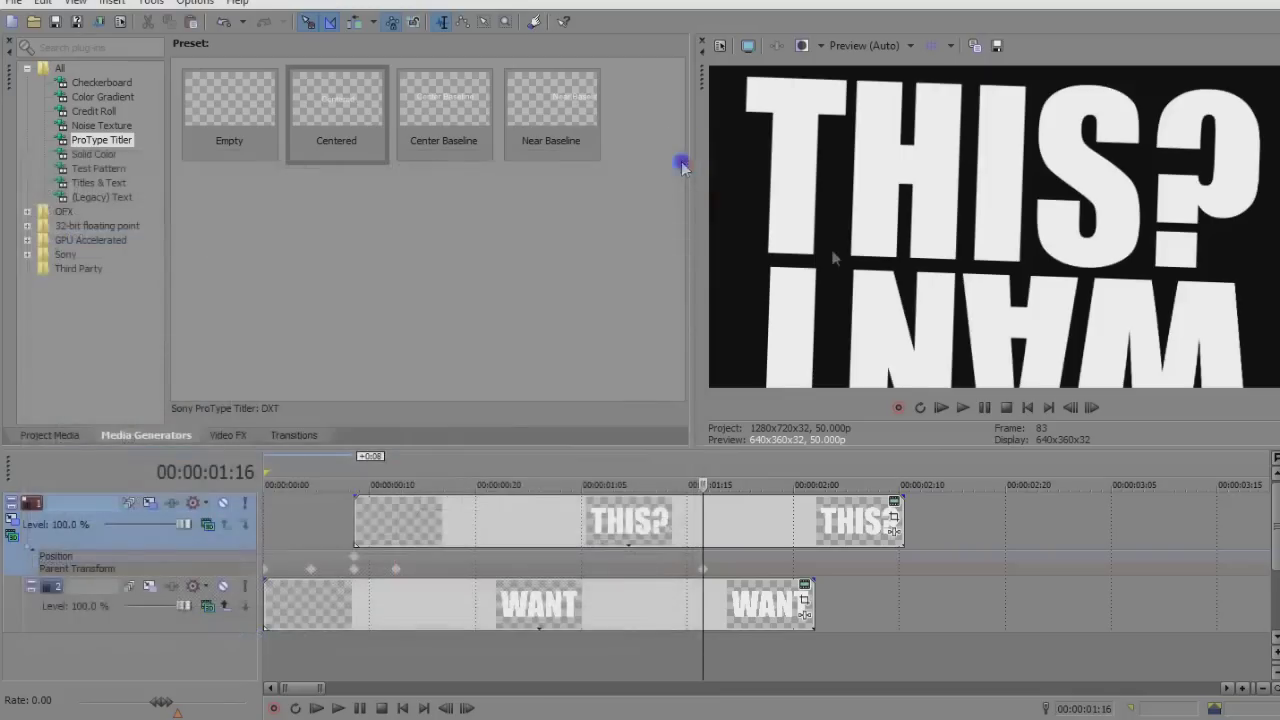
- Play the animation from the start several times to check the rotation from WANT to THIS?
click(941, 407)
click(941, 405)
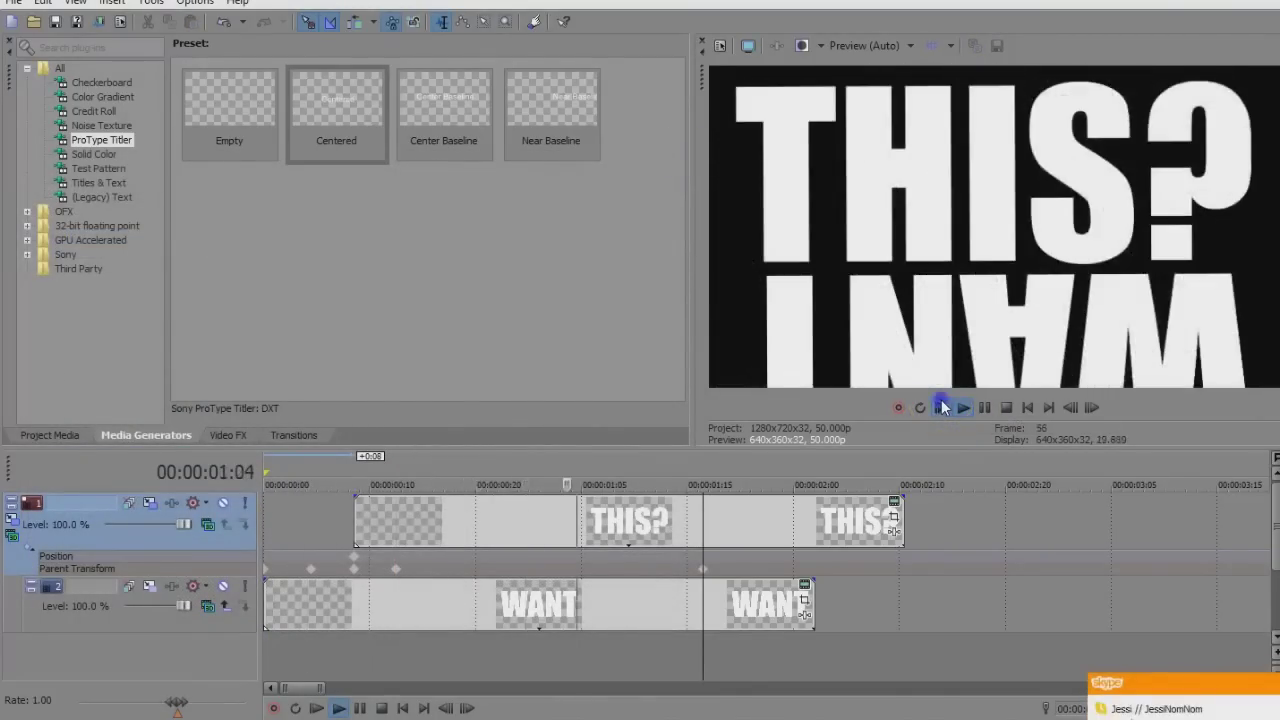
click(941, 405)
click(941, 407)
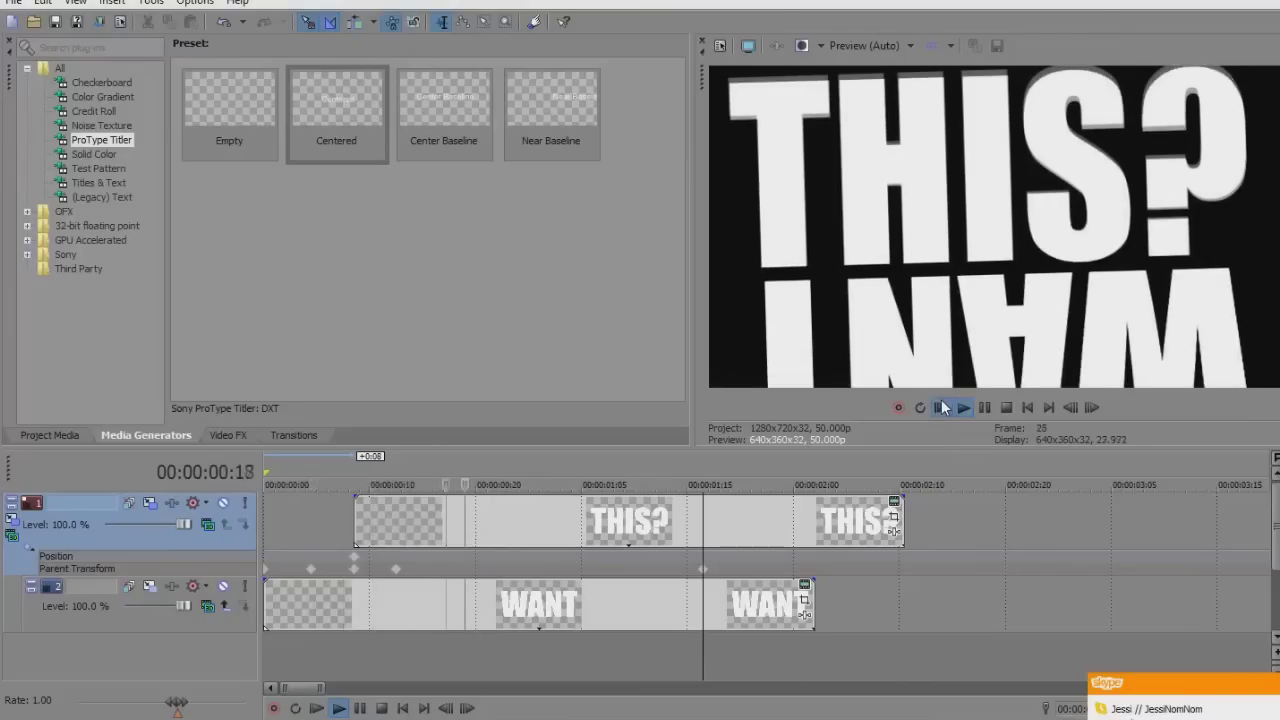
click(941, 407)
click(941, 407)
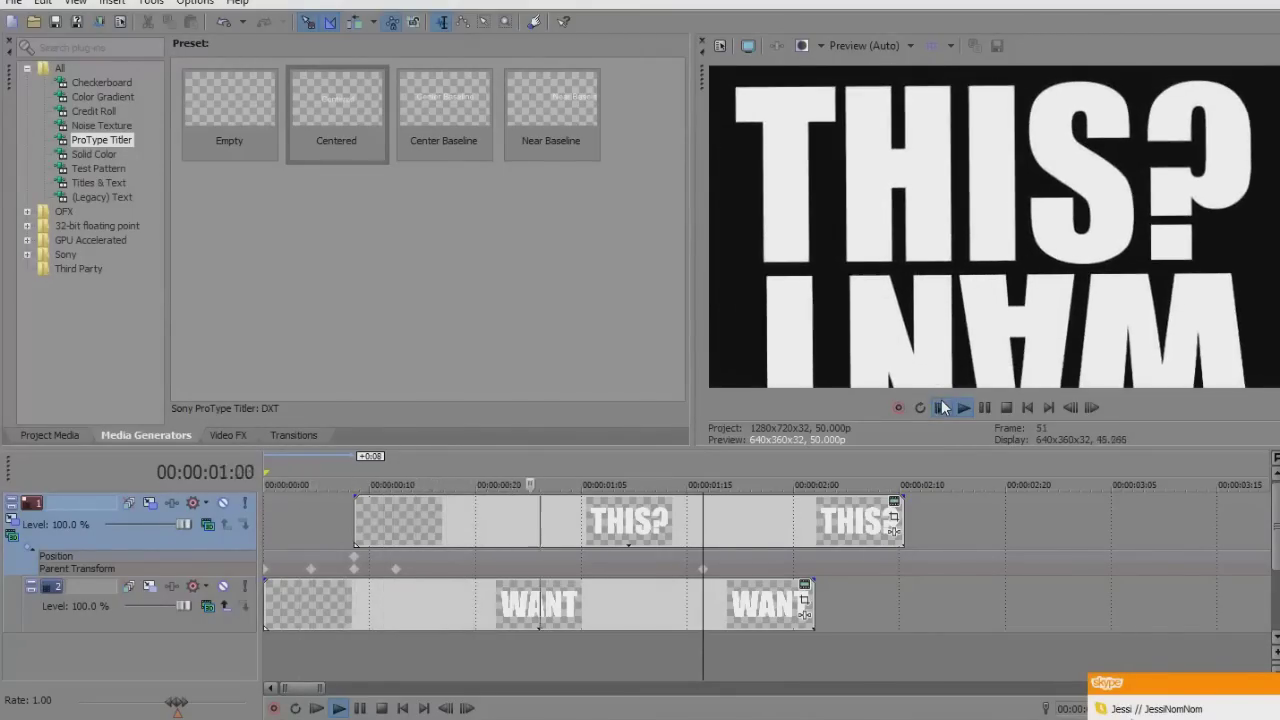
click(941, 407)
- Move the 00:00:00:12 parent motion keyframe to 00:00:00:16 and change the interpolation of the keyframes at 00:00:00:08 and the track start
click(395, 575)
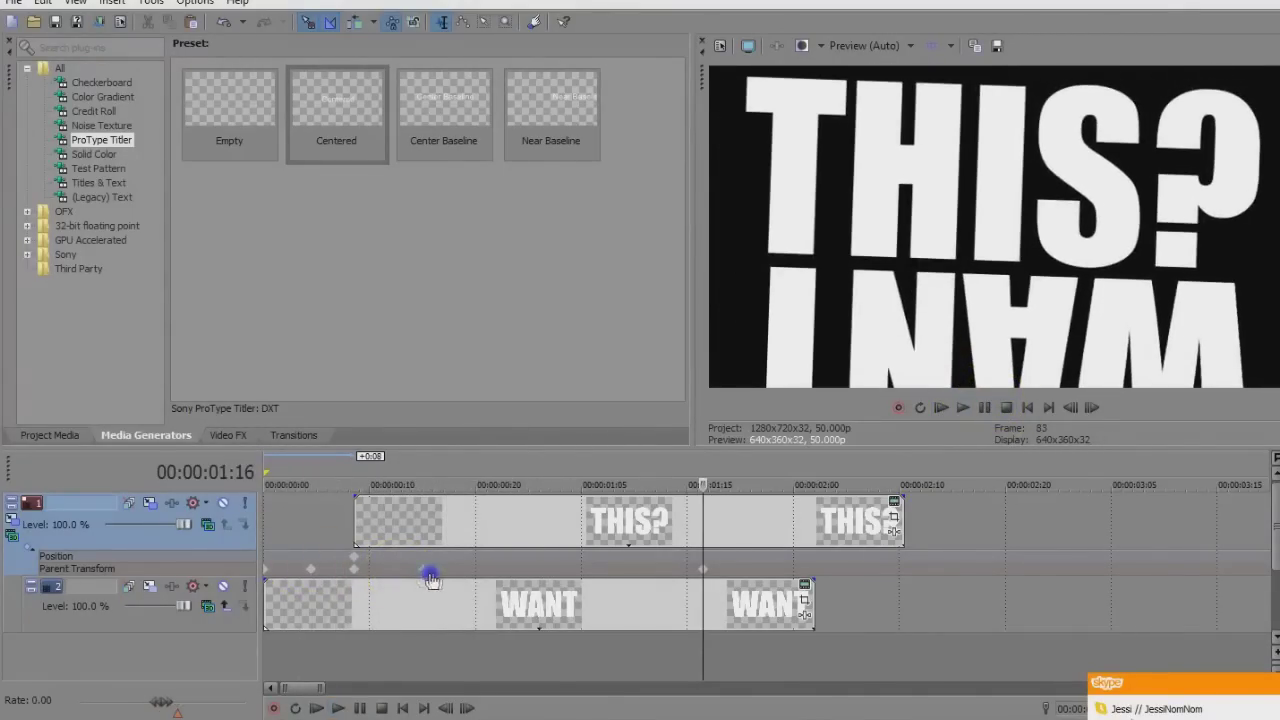
right_click(355, 569)
click(360, 577)
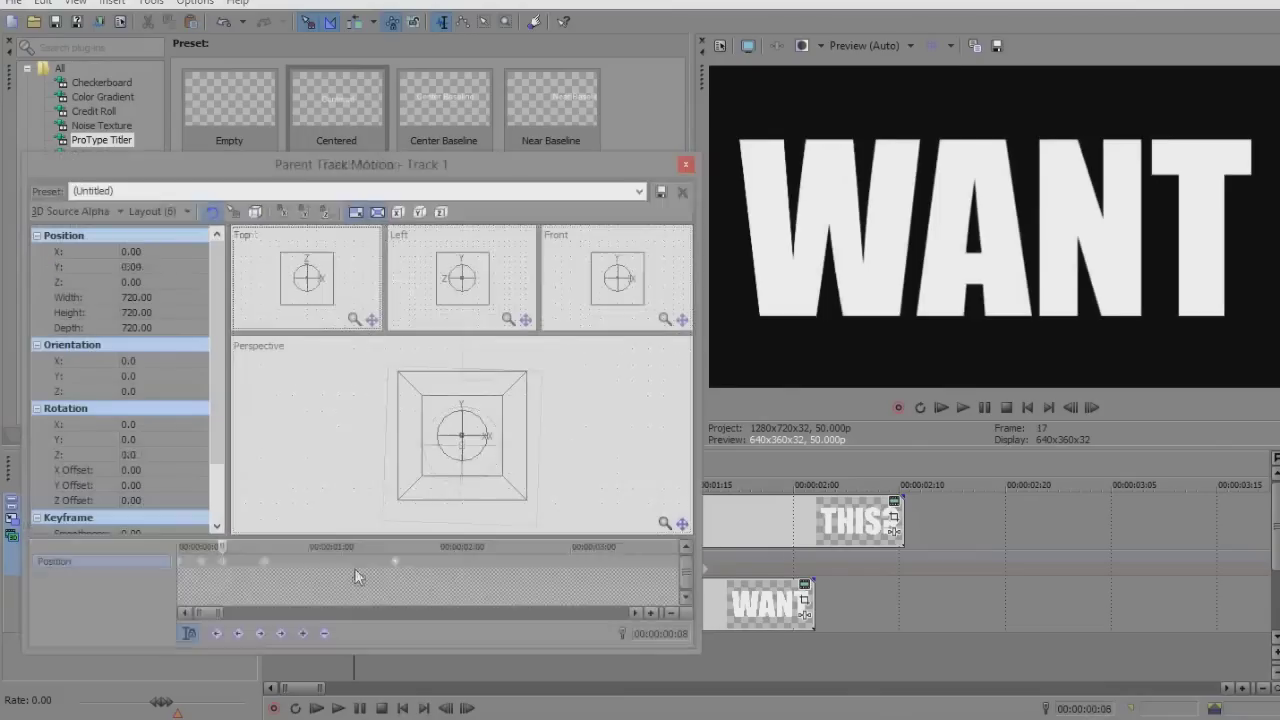
right_click(222, 565)
click(260, 484)
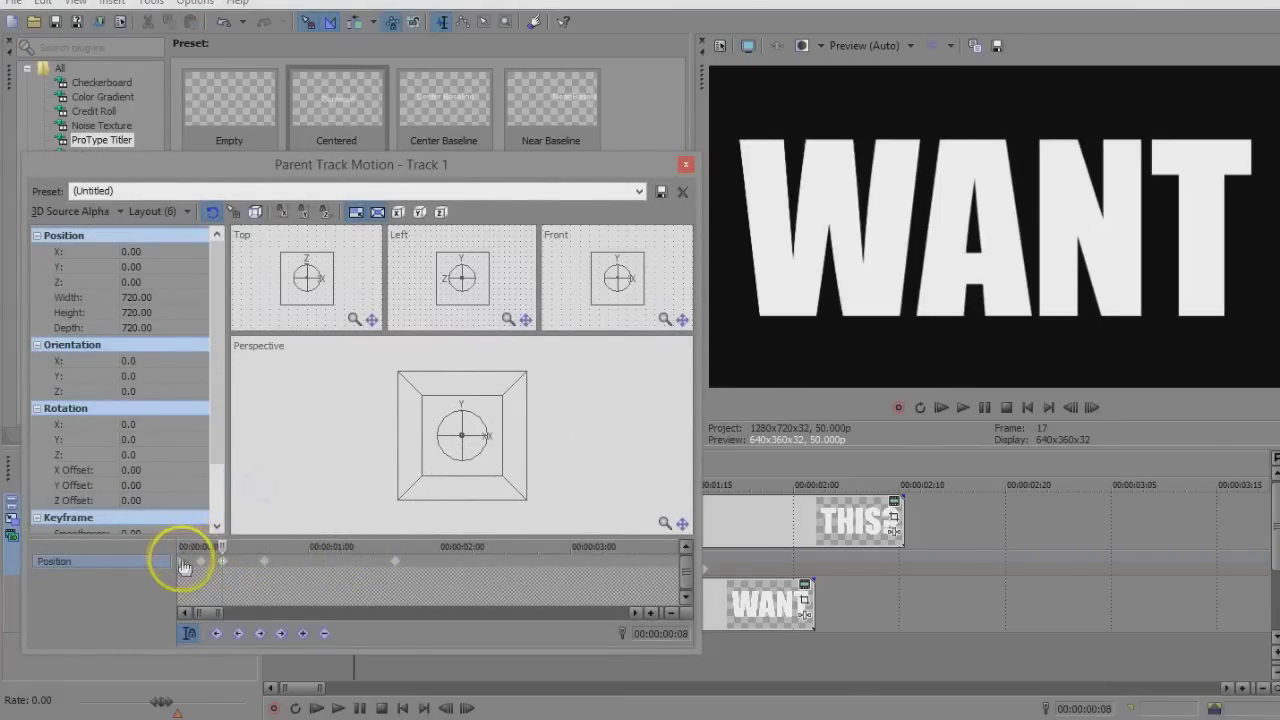
right_click(183, 567)
click(225, 477)
click(685, 166)
click(963, 407)
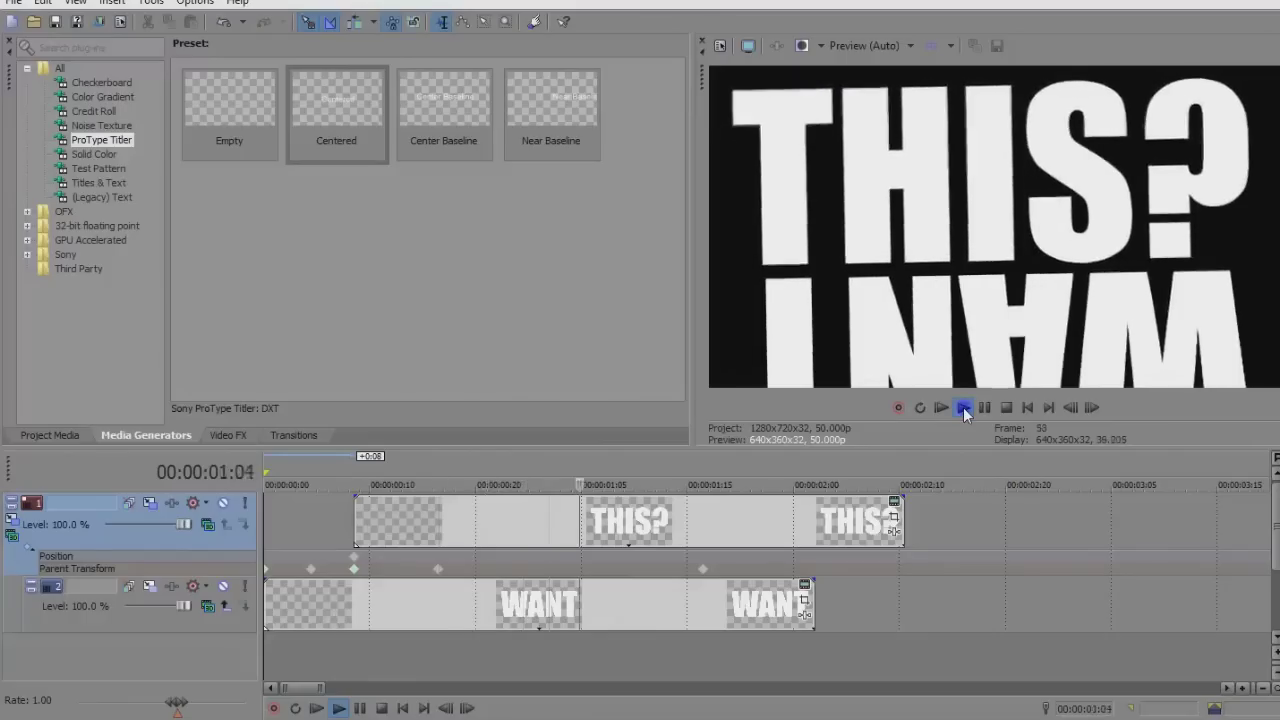
click(1006, 407)
- Split the THIS? event at 00:00:00:16 and the WANT event at 00:00:00:08 and 00:00:00:16, isolating the rotation segments
click(439, 536)
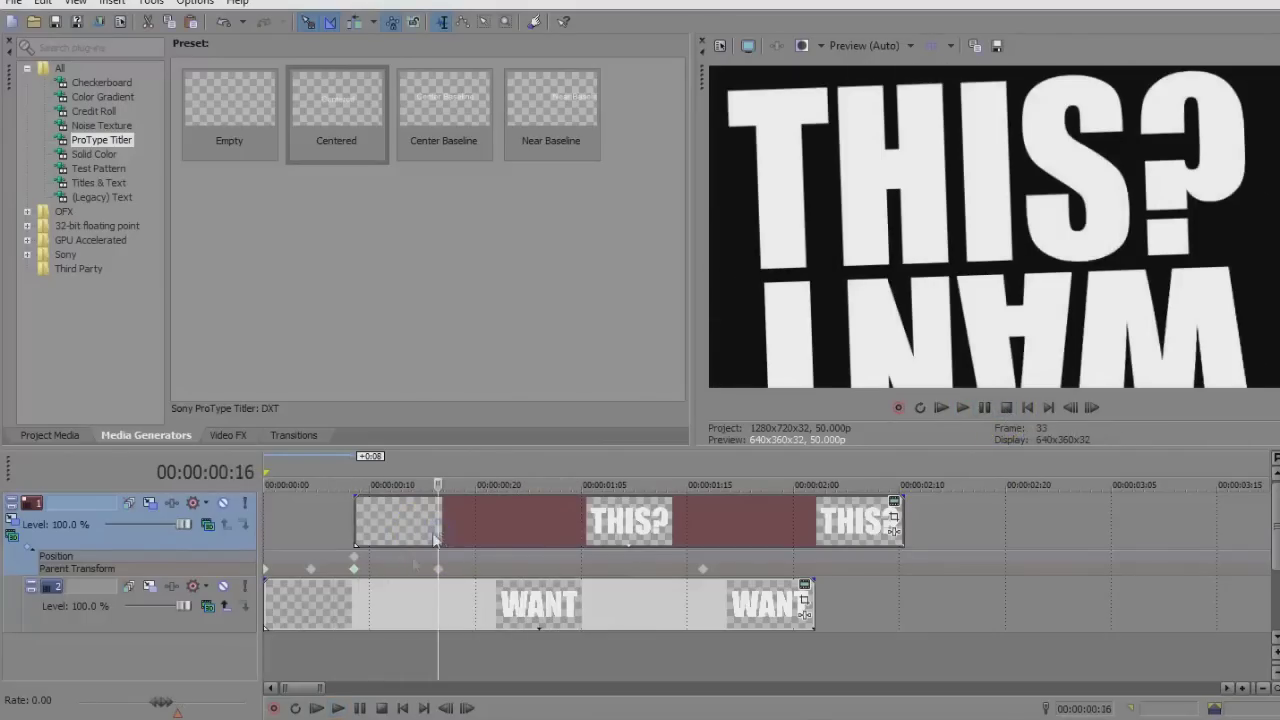
key(s)
click(355, 593)
key(s)
- Apply Linear Blur to the THIS? and WANT segments between 00:00:00:08 and 00:00:00:16 and play the animation from the start
click(386, 520)
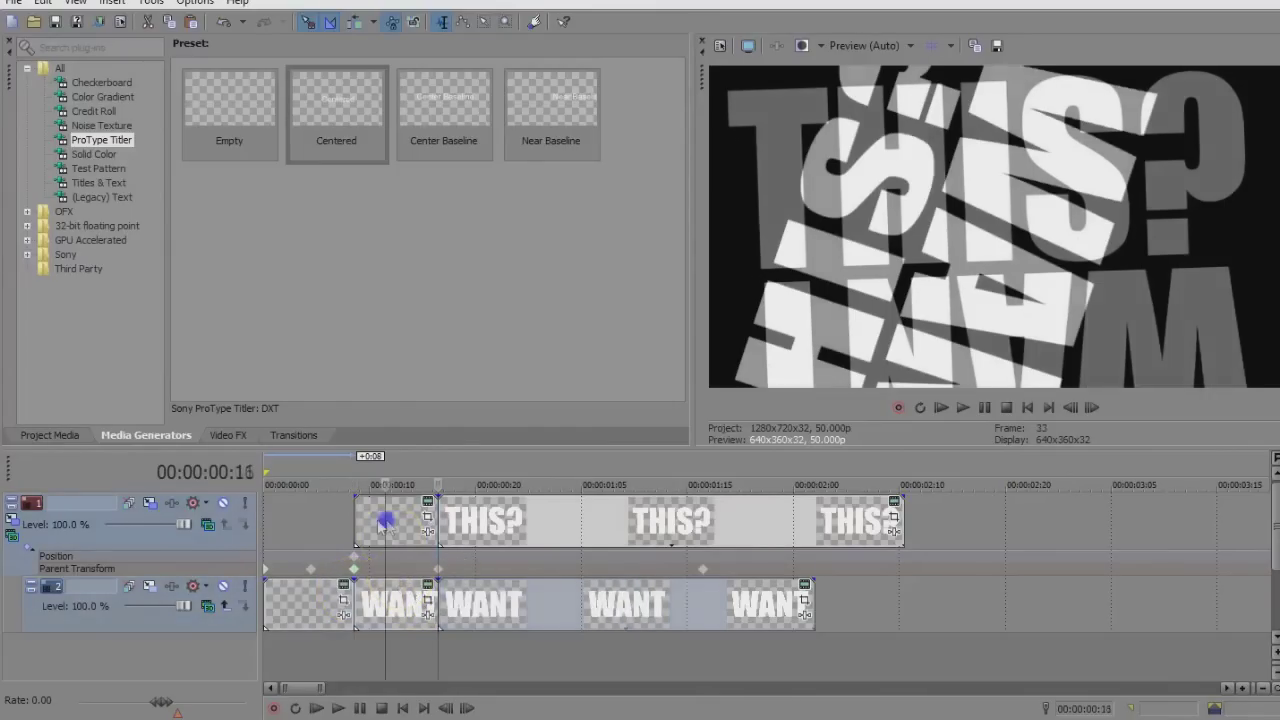
click(228, 435)
drag(184, 198, 184, 282)
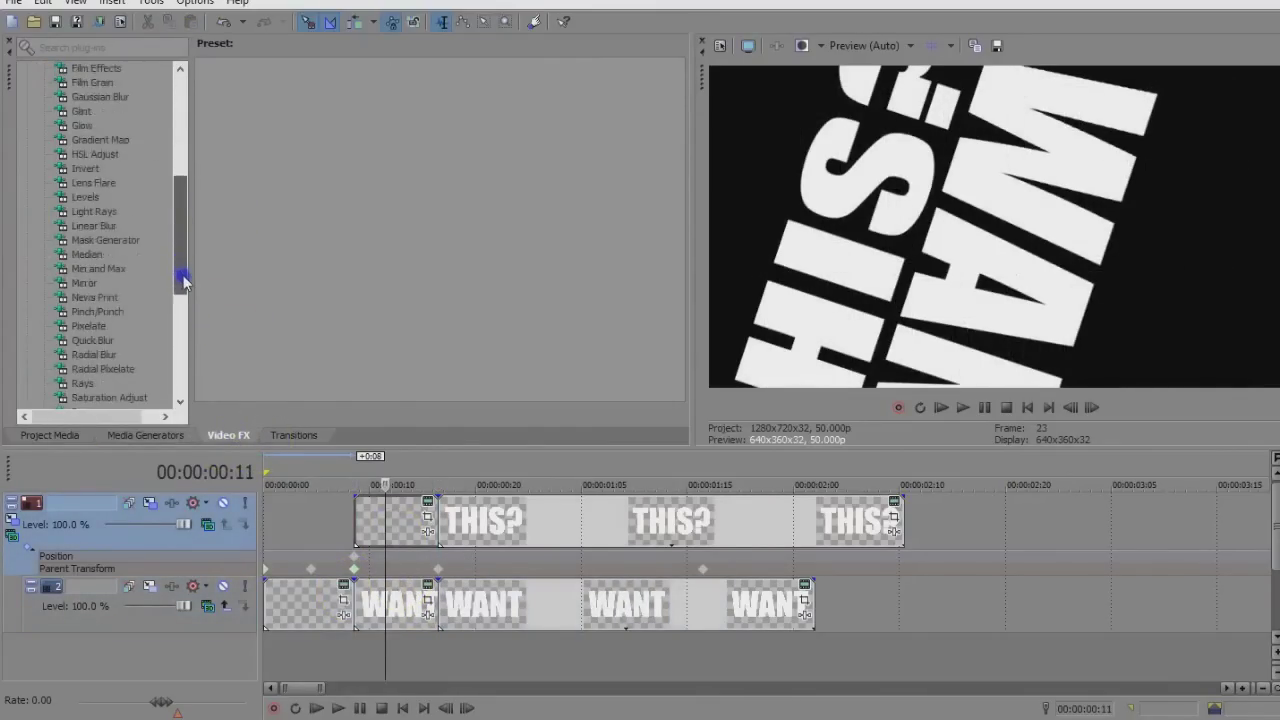
drag(575, 320, 414, 525)
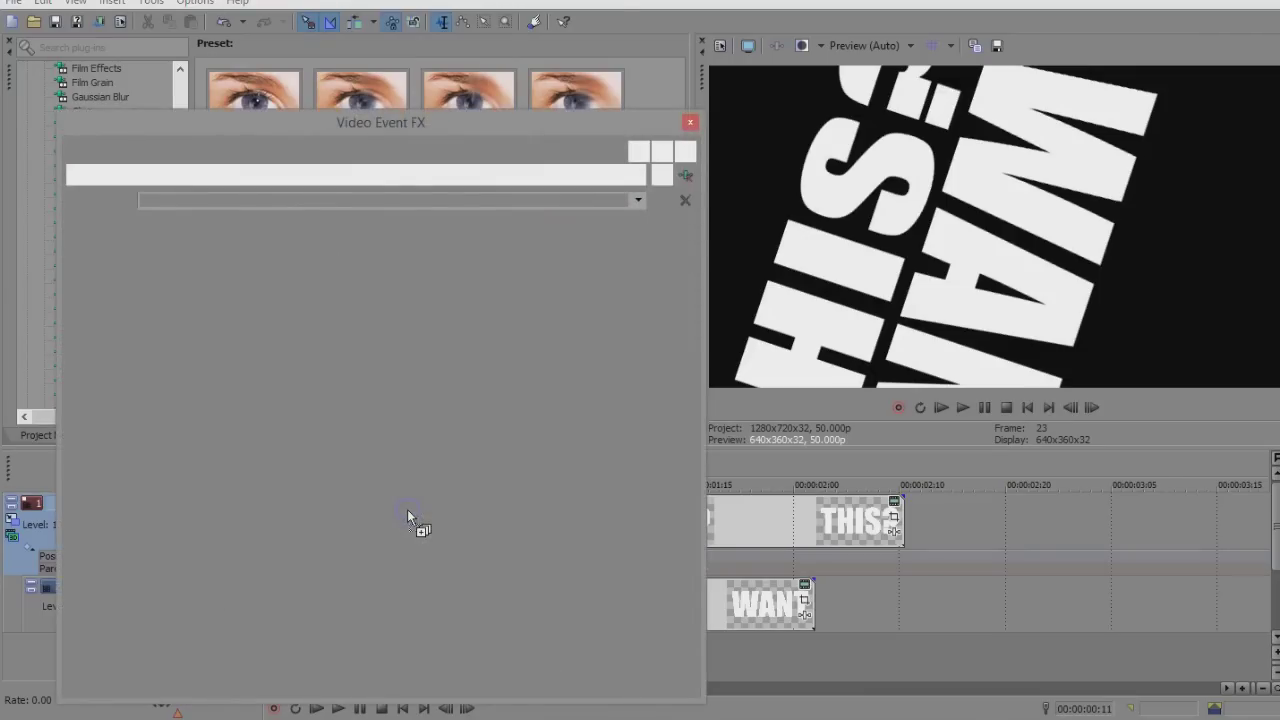
click(690, 122)
drag(560, 290, 410, 605)
click(689, 123)
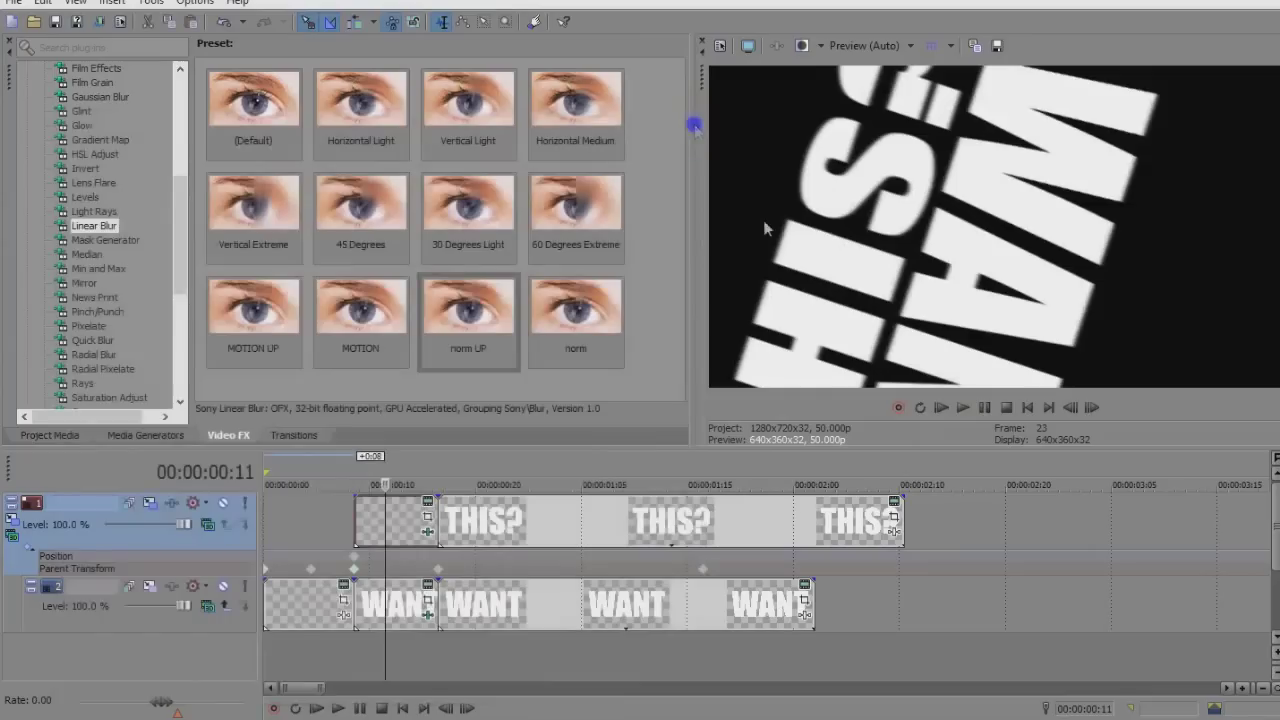
click(941, 407)
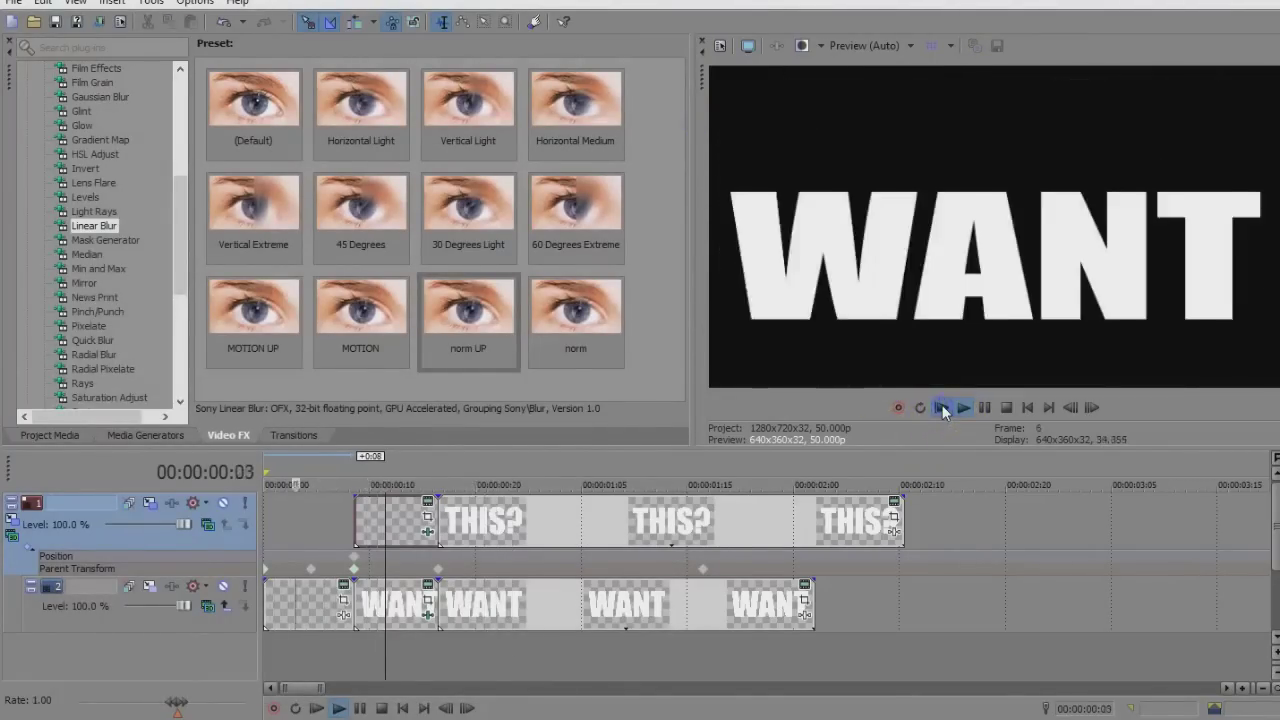